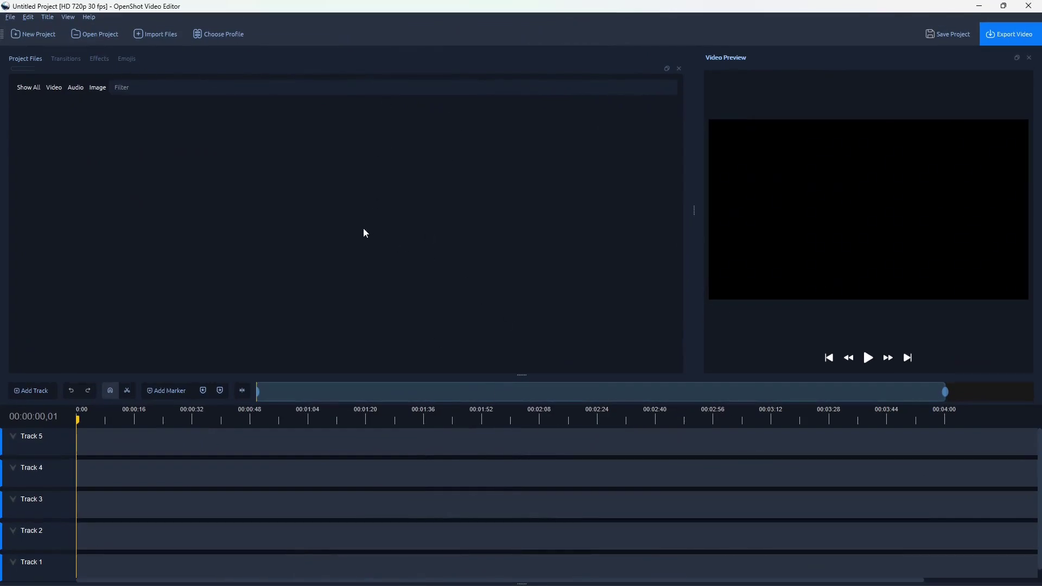
Step: Switch OpenShot's interface to the Simple View layout
left_click(69, 18)
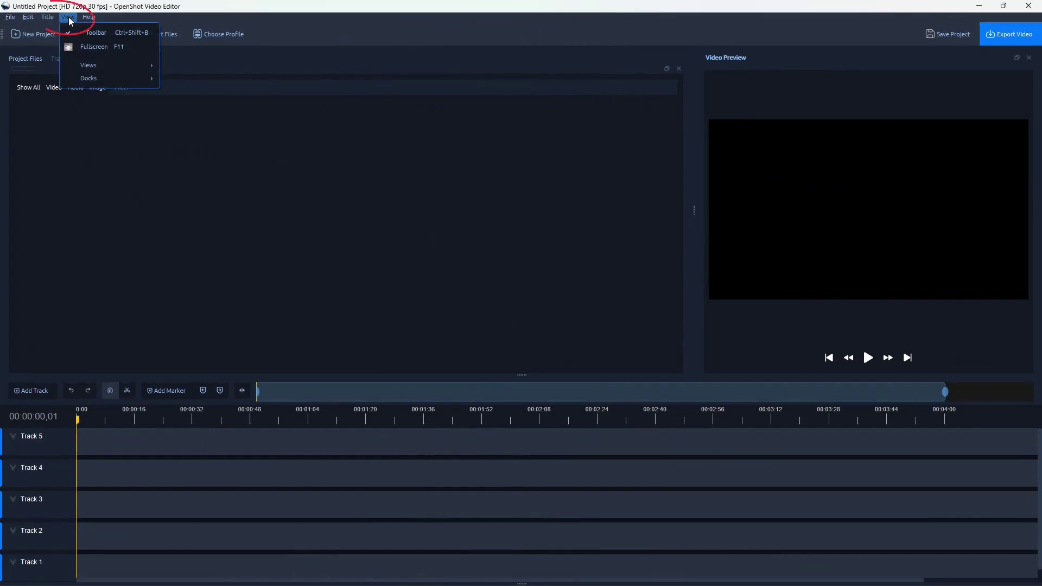
mouse_move(99, 65)
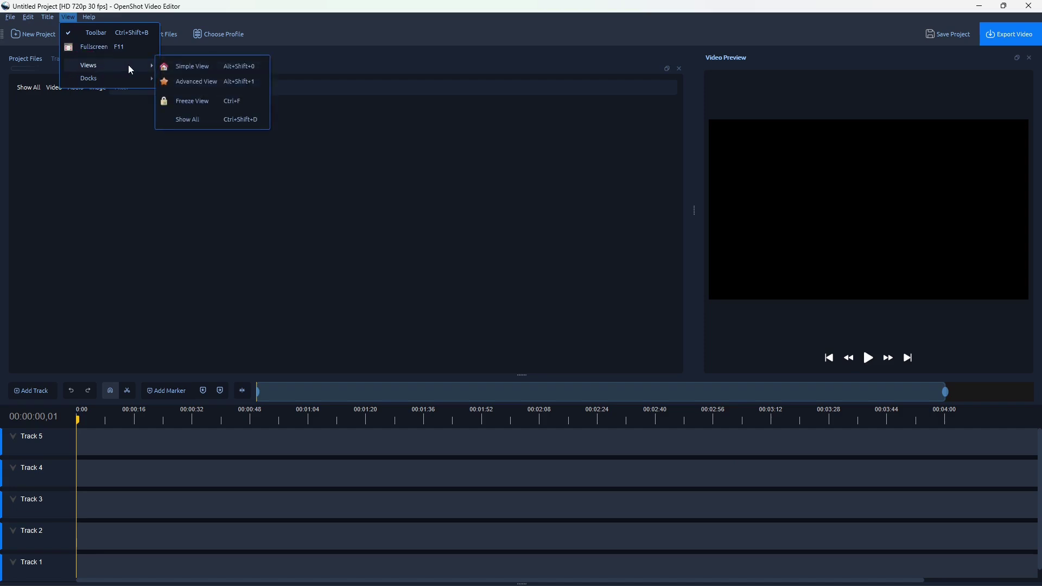
left_click(215, 66)
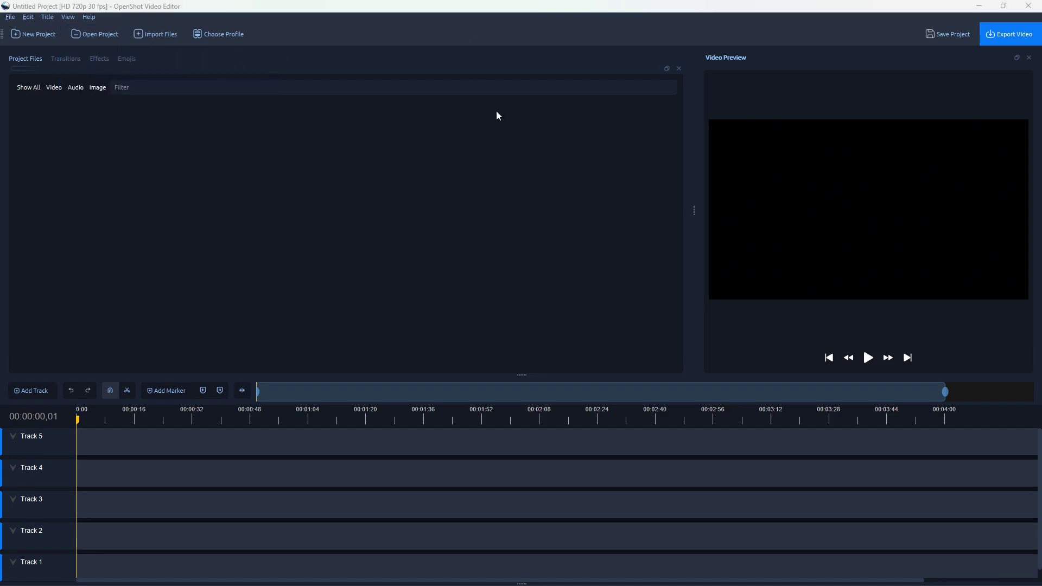
Step: Import the skateboard MP4 into Project Files and place it at the start of Track 1
key("alt+Tab")
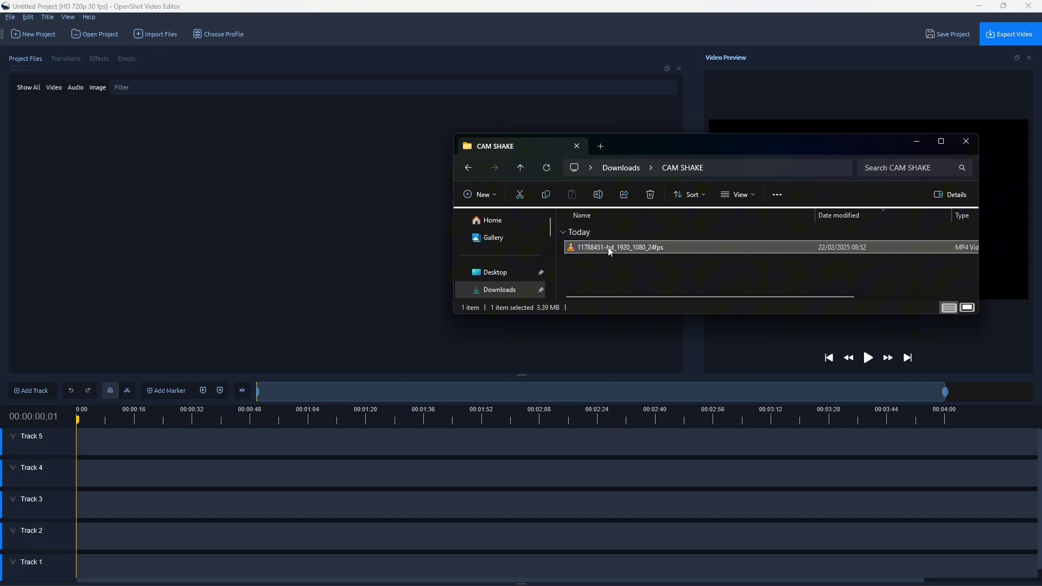
left_click_drag(608, 246, 140, 155)
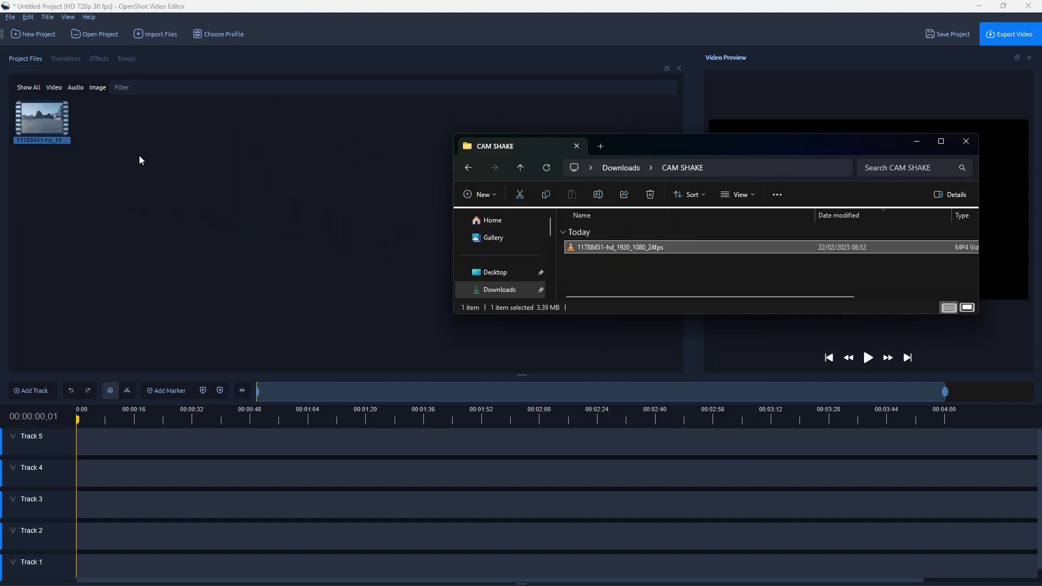
left_click(139, 155)
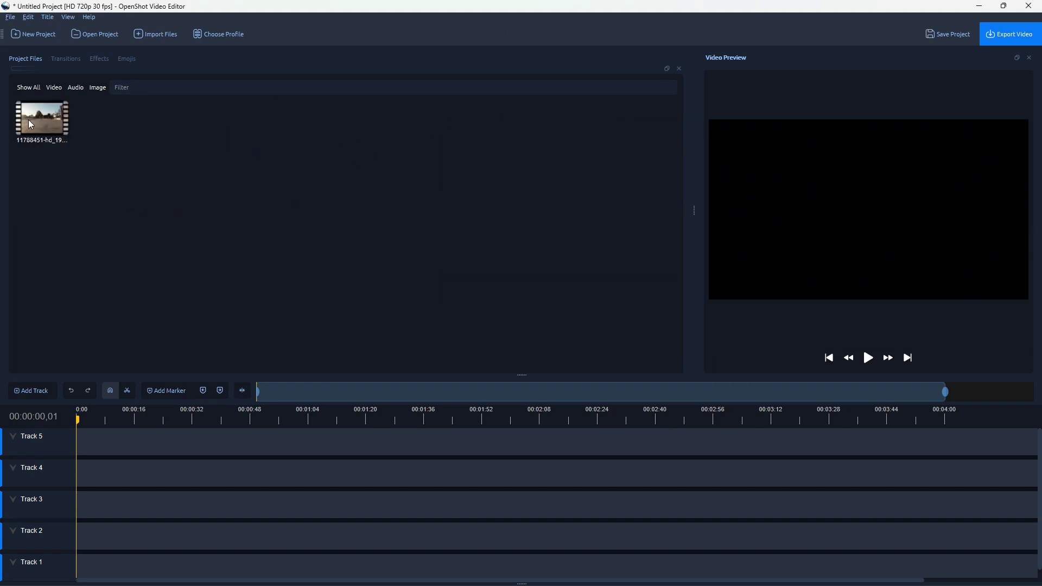
left_click_drag(33, 121, 82, 565)
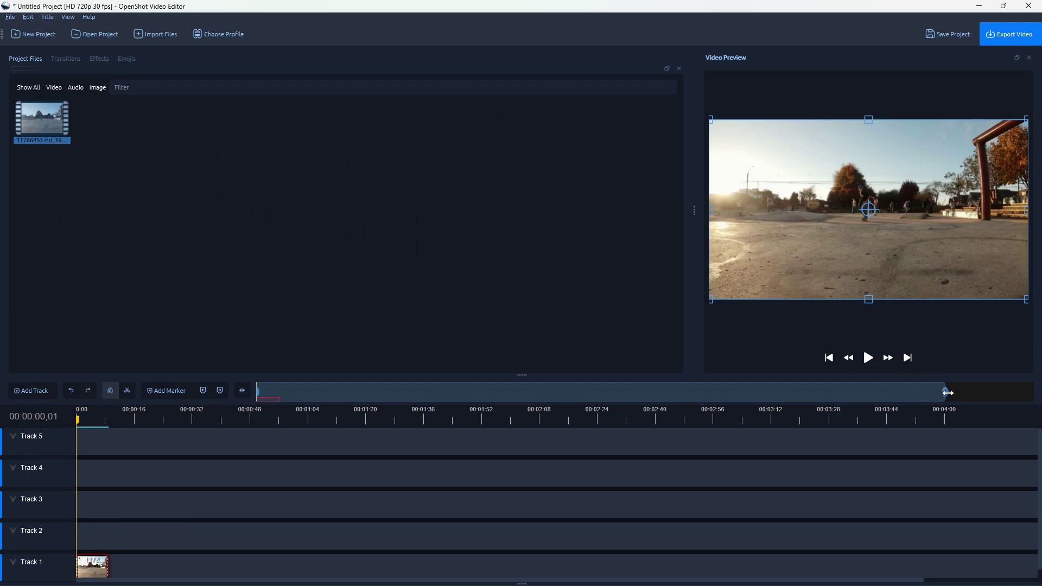
Step: Zoom the timeline to fit the clip and widen the Video Preview panel
left_click_drag(948, 392, 292, 412)
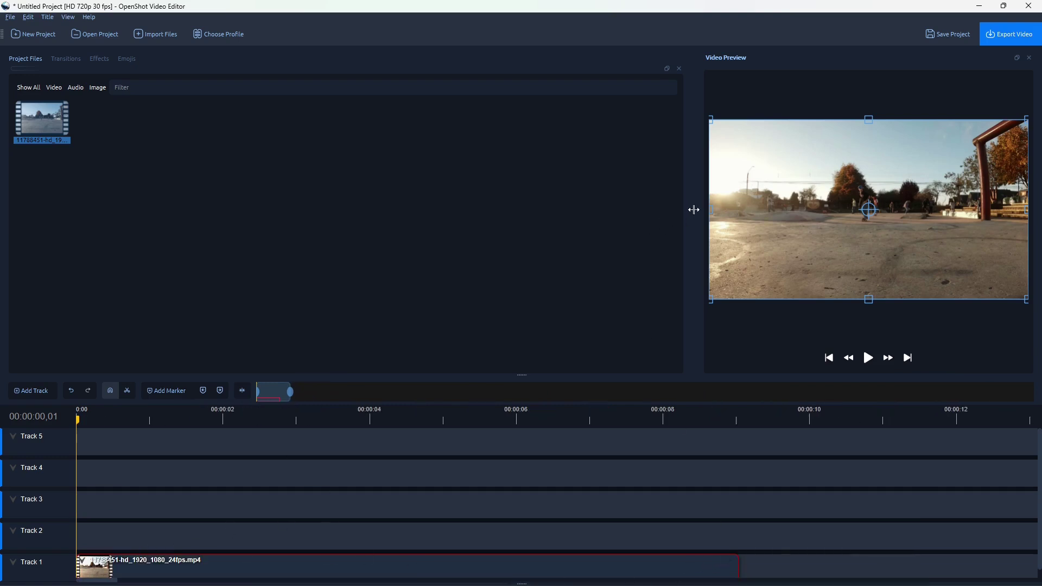
left_click_drag(694, 209, 486, 225)
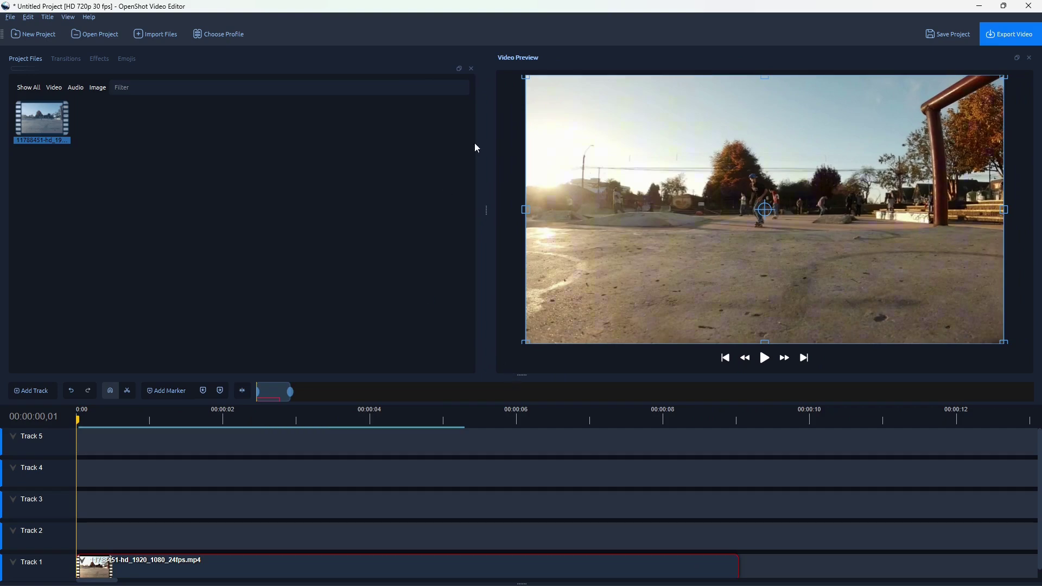
scroll(322, 519, "down", 1)
Step: Play the clip, stop it, and scrub the playhead back to about 4 seconds
key("space")
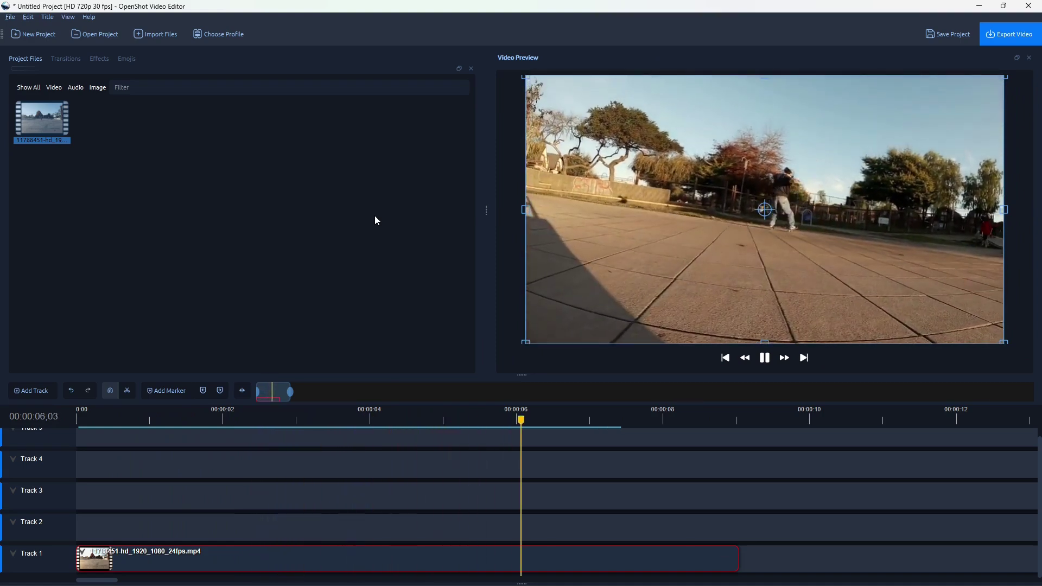
key("space")
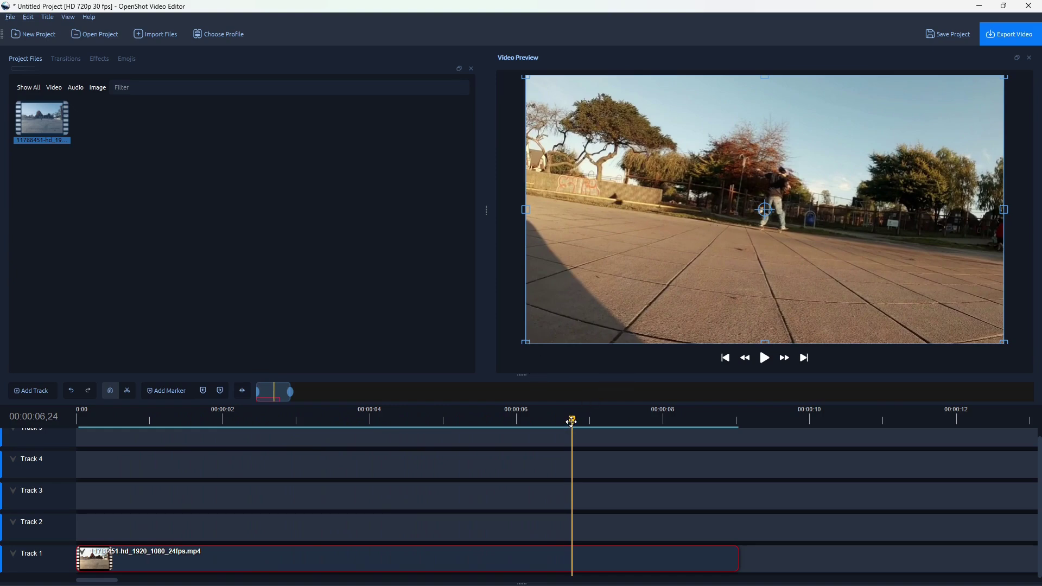
mouse_move(572, 420)
left_mouse_down()
mouse_move(416, 428)
mouse_move(443, 435)
left_mouse_up()
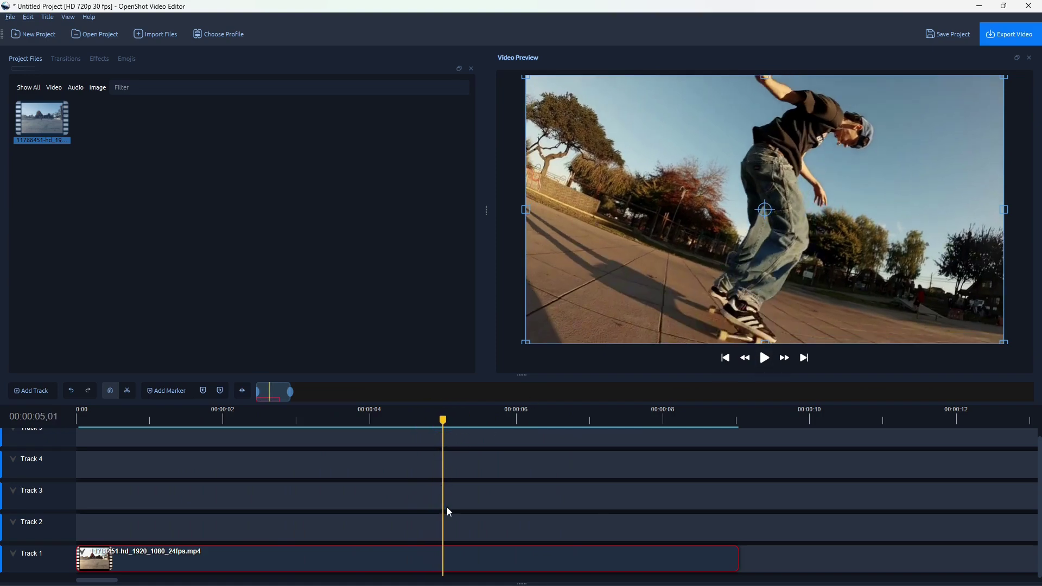
Step: Zoom into the timeline and park the playhead exactly at 00:00:05,01
scroll(431, 510, "up", 5, "ctrl")
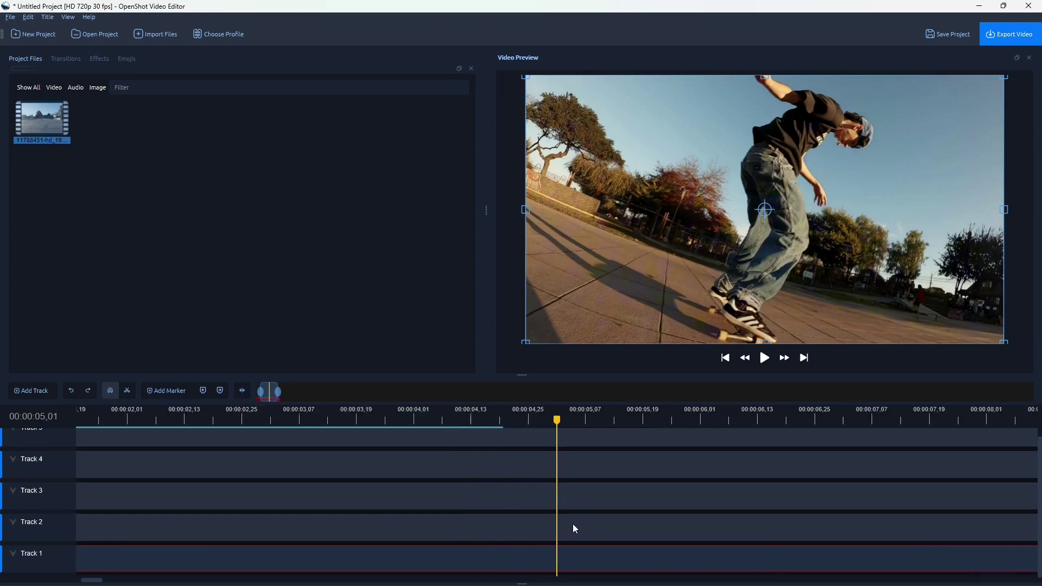
scroll(571, 518, "up", 4, "ctrl")
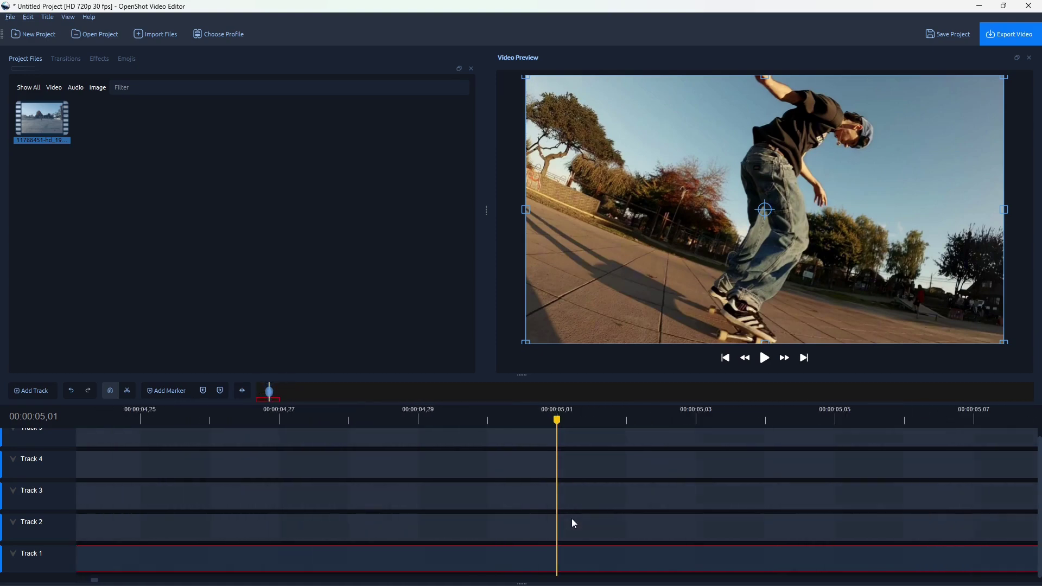
left_click_drag(618, 425, 765, 421)
left_click_drag(702, 422, 561, 424)
left_click(628, 417)
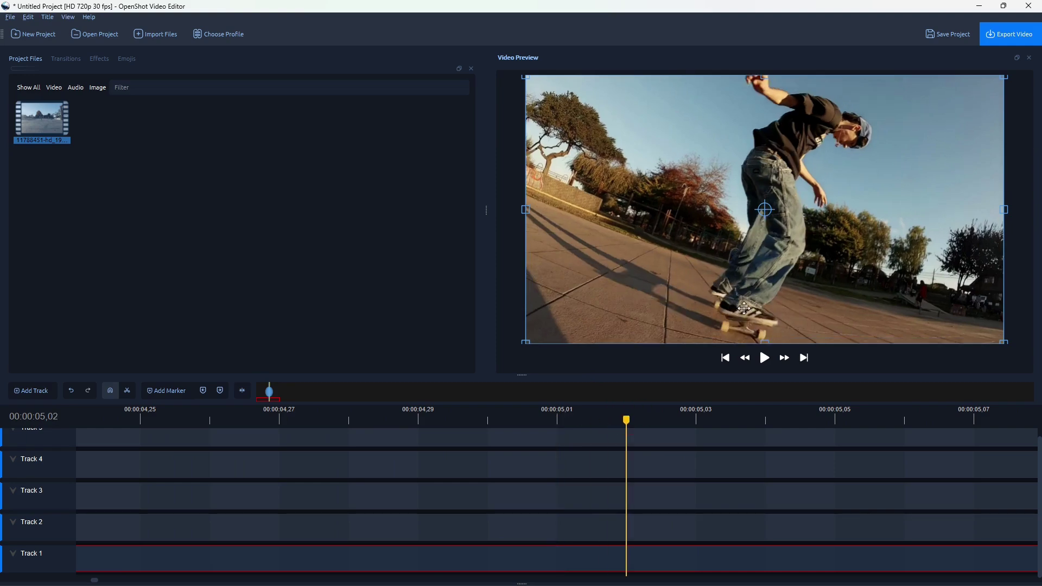
left_click(558, 418)
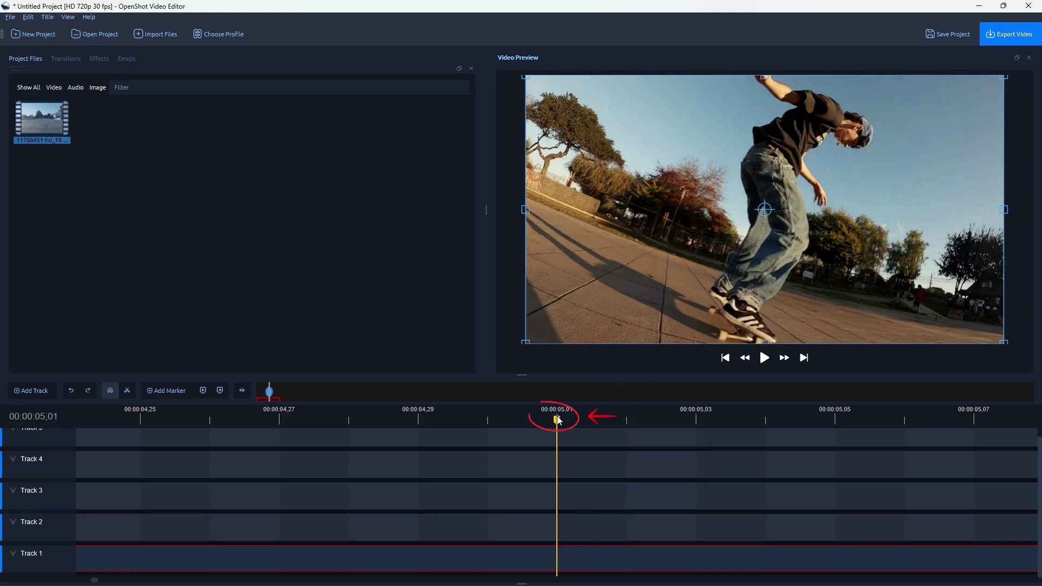
Step: In clip Properties, insert Location X/Y and Scale X/Y keyframes at 00:00:05,01
right_click(587, 553)
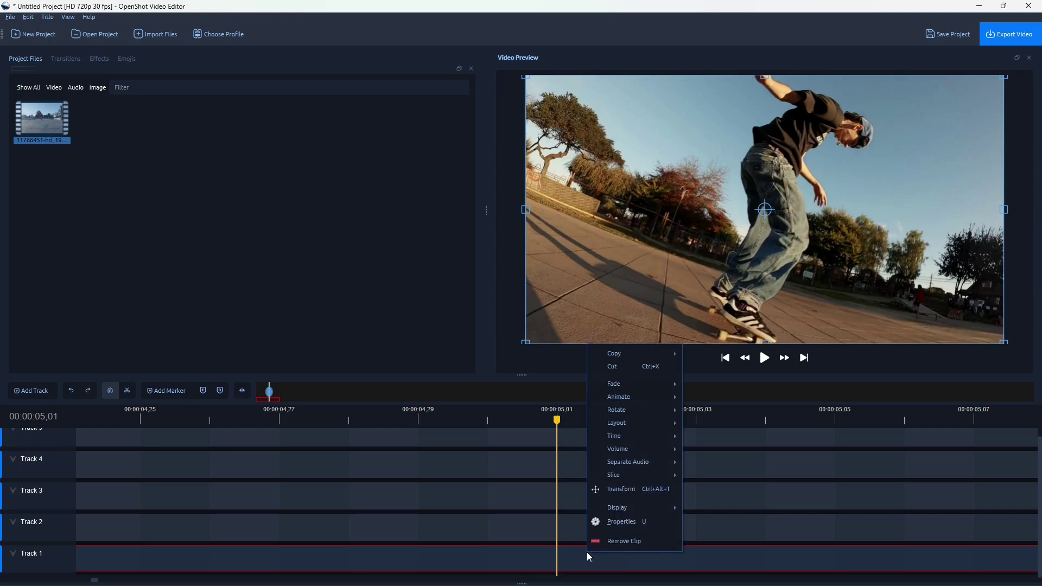
left_click(642, 523)
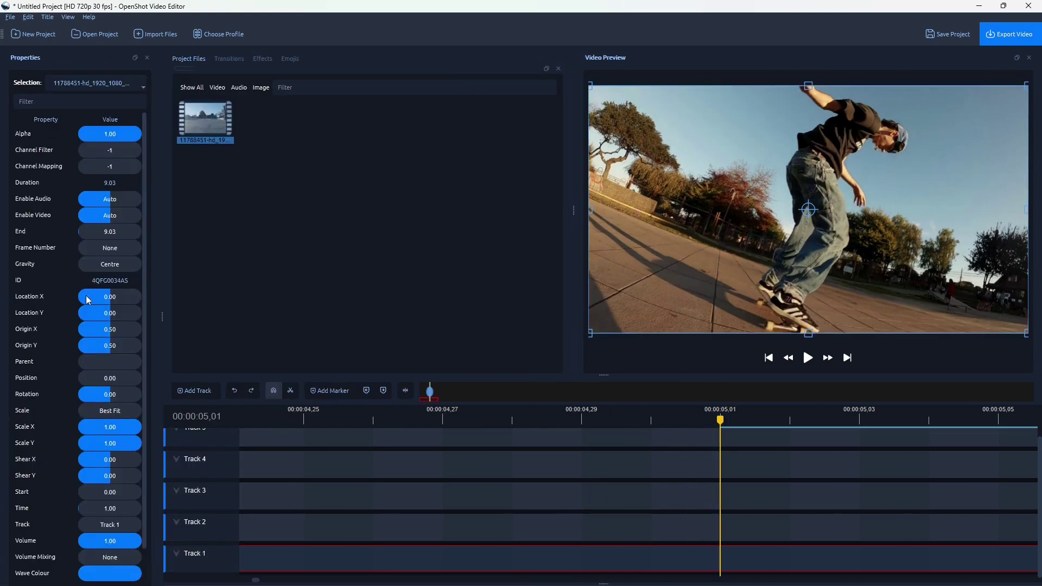
left_click(46, 301)
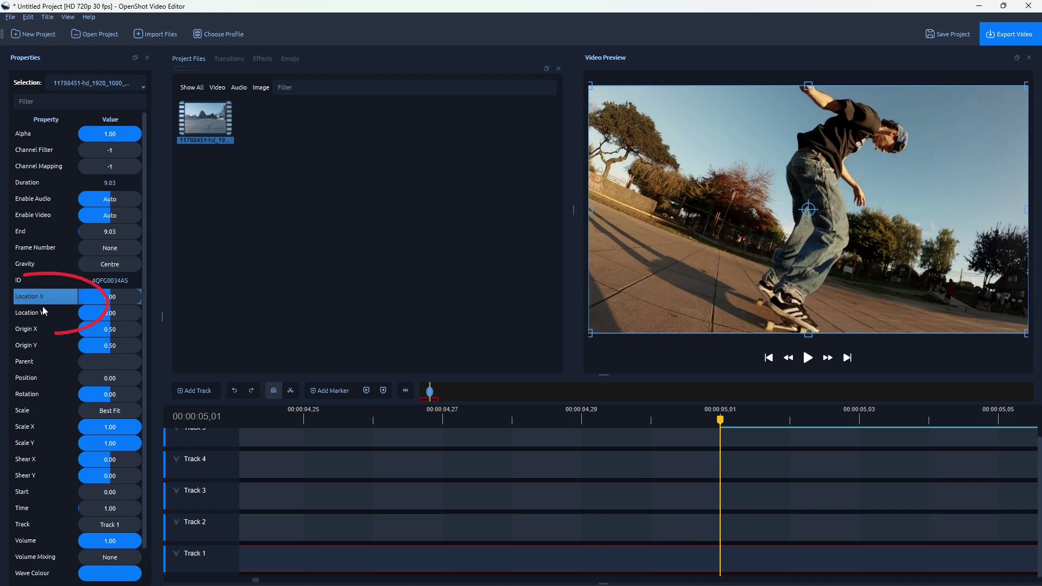
right_click(47, 297)
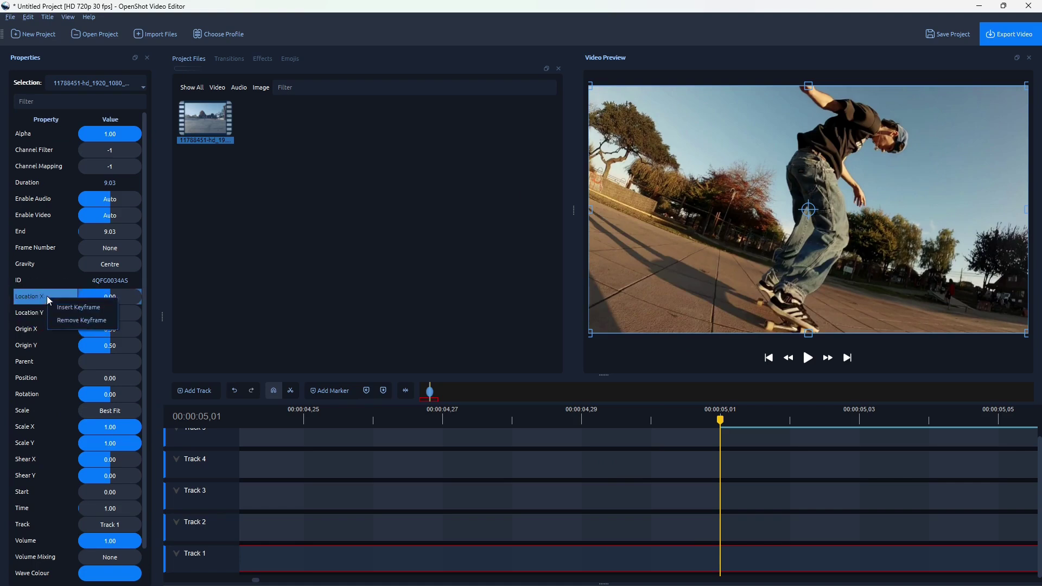
left_click(63, 306)
right_click(49, 312)
left_click(60, 321)
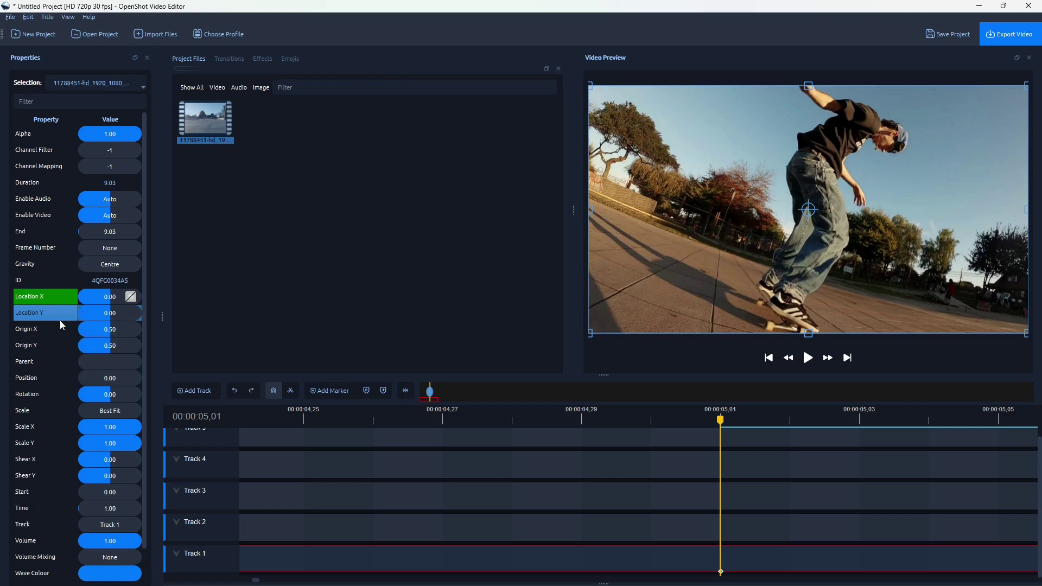
scroll(57, 369, "down", 1)
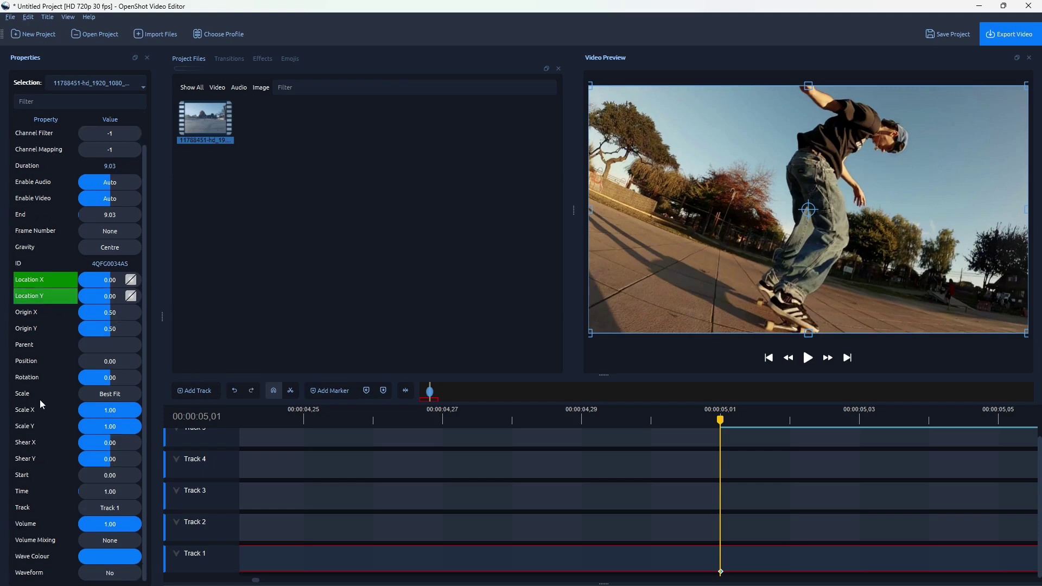
left_click(38, 409)
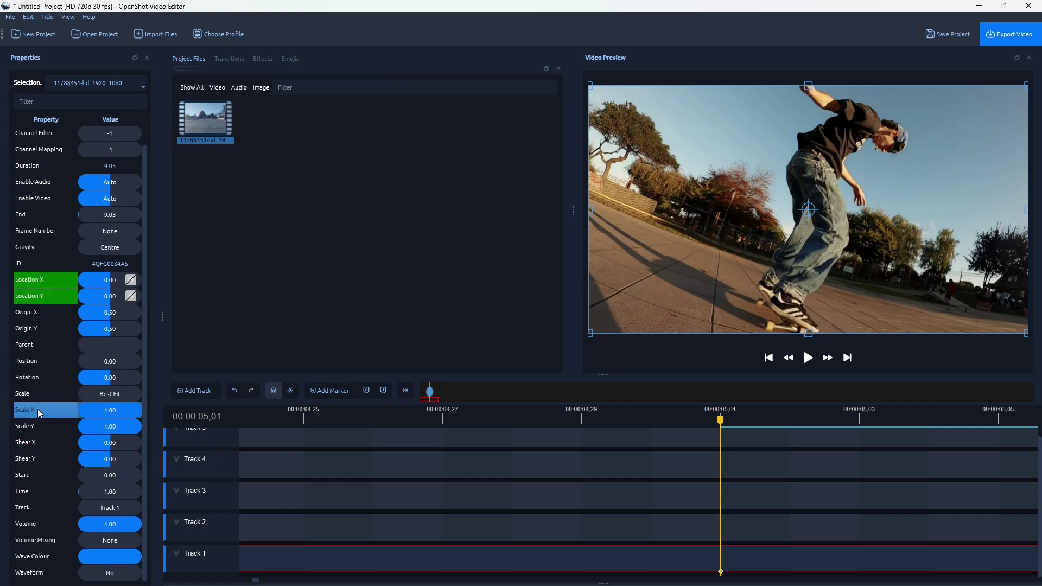
right_click(37, 410)
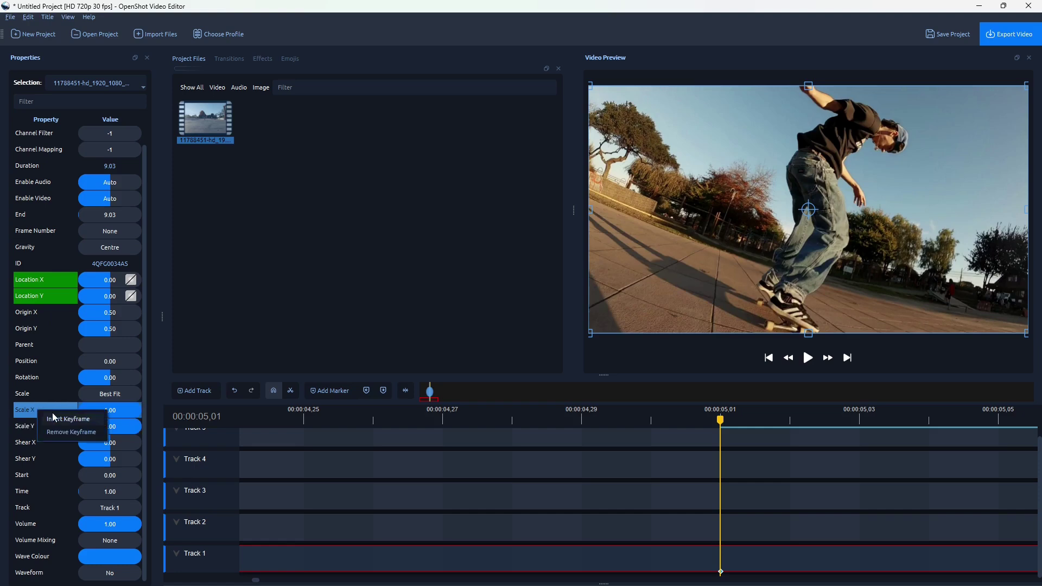
left_click(54, 418)
right_click(41, 424)
left_click(50, 431)
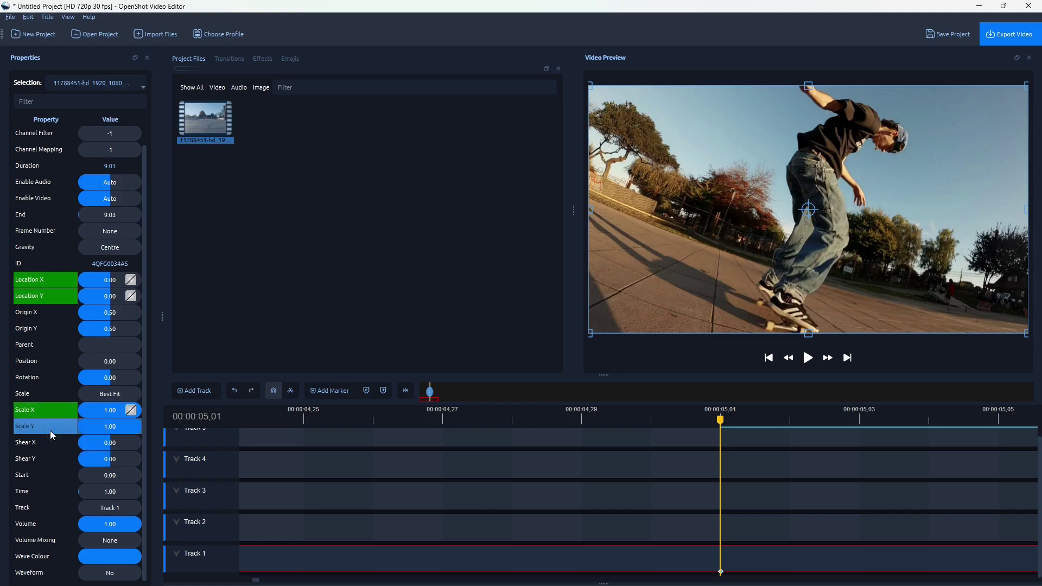
Step: At 00:00:05,02, insert Location X/Y and Scale X/Y keyframes
left_click(718, 419)
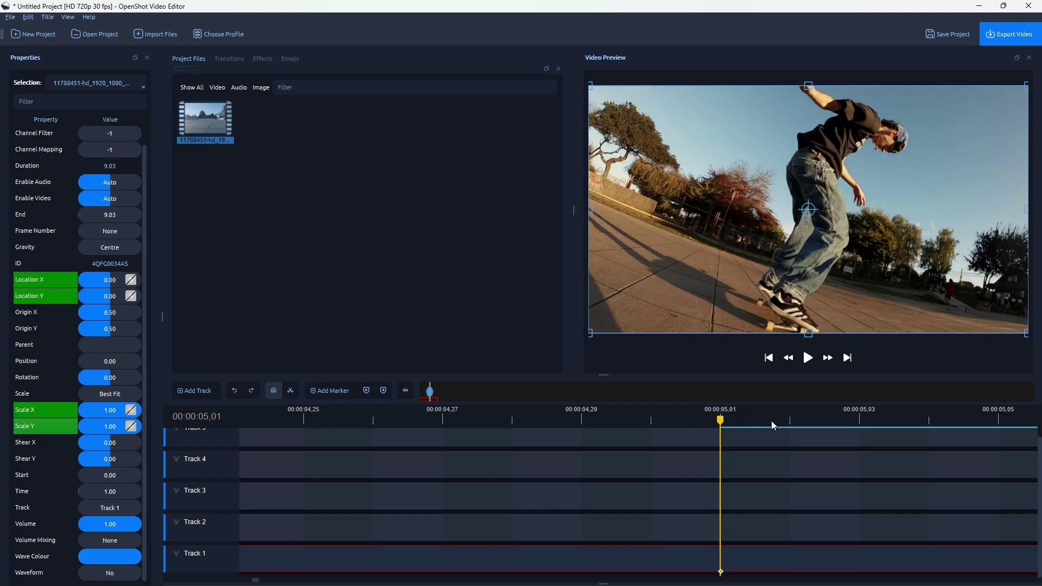
left_click(790, 424)
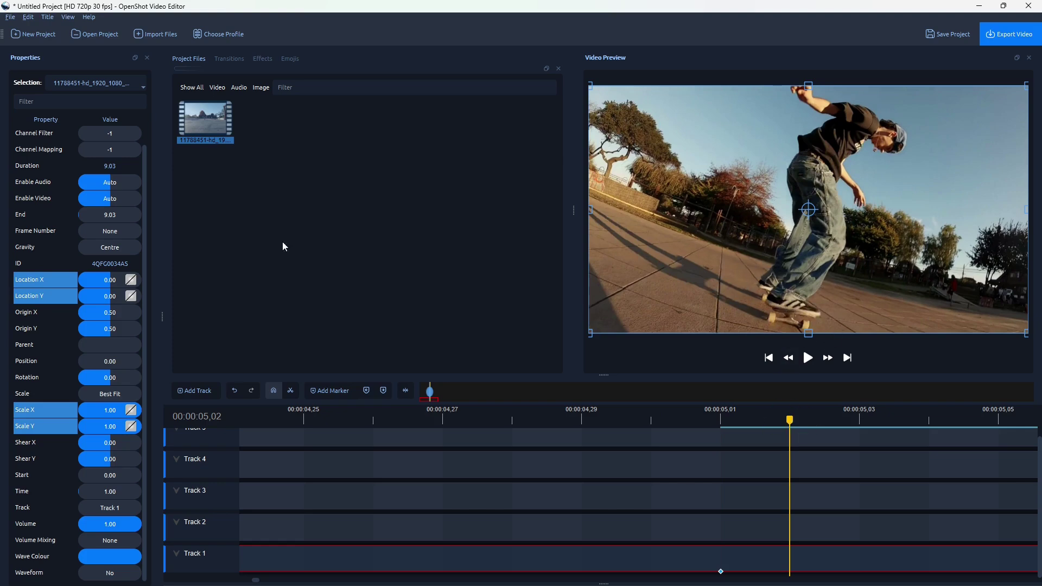
right_click(56, 278)
left_click(81, 331)
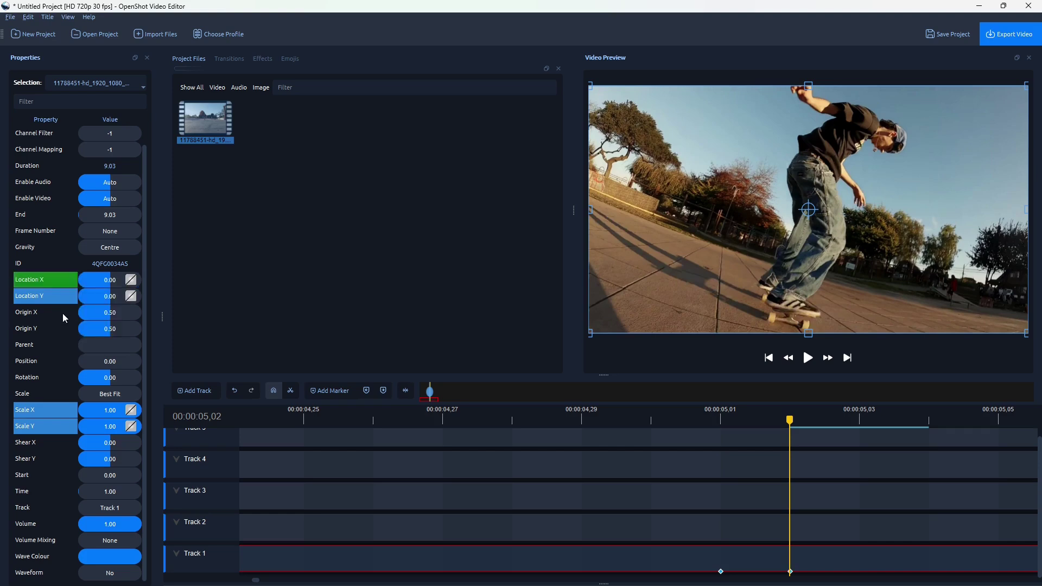
right_click(51, 296)
left_click(63, 346)
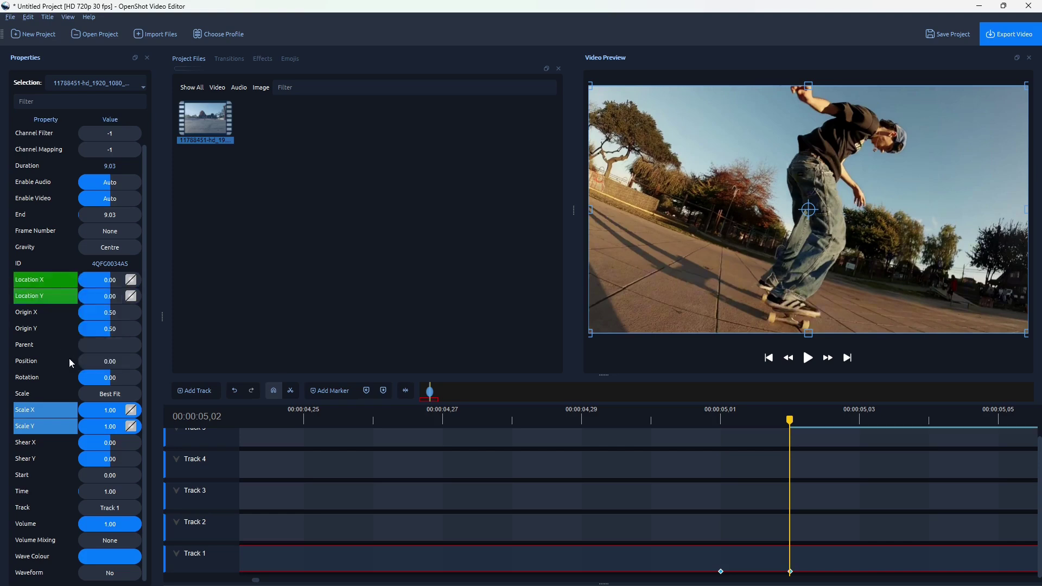
right_click(42, 410)
left_click(60, 461)
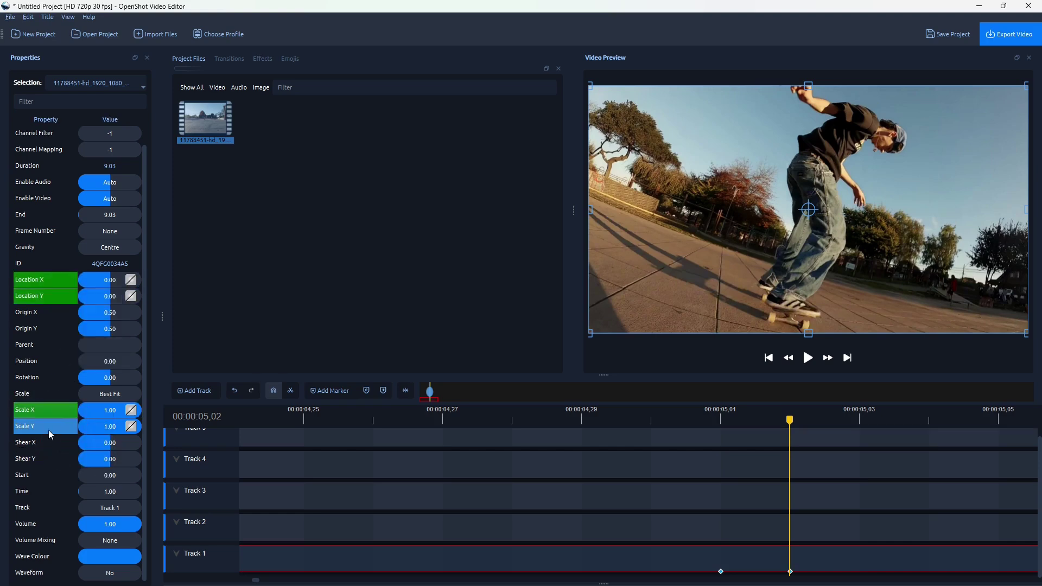
right_click(46, 428)
left_click(65, 479)
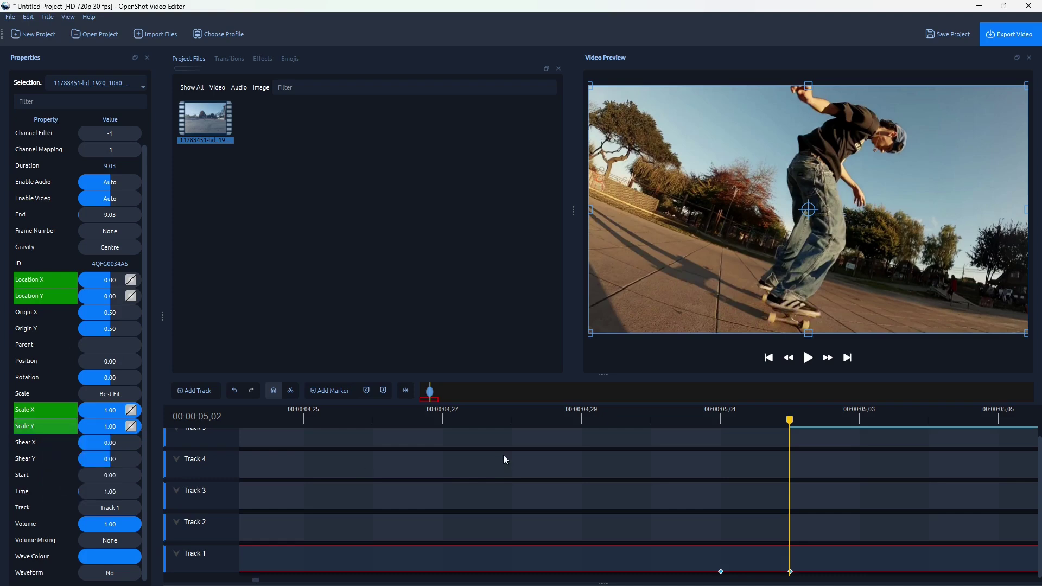
Step: Insert Location X/Y and Scale X/Y keyframes at frame 05,03
left_click(406, 390)
left_click(712, 419)
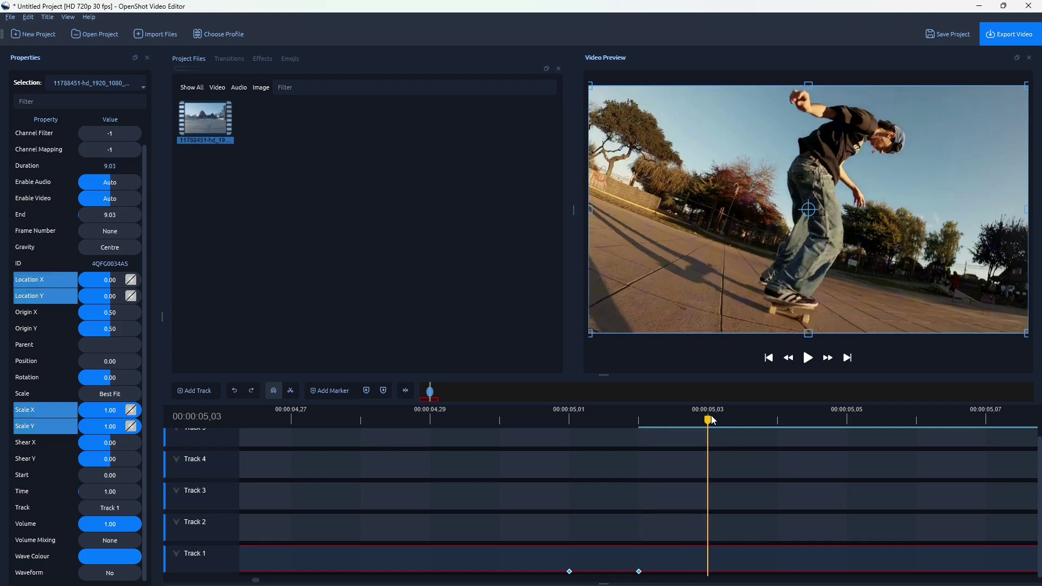
right_click(61, 279)
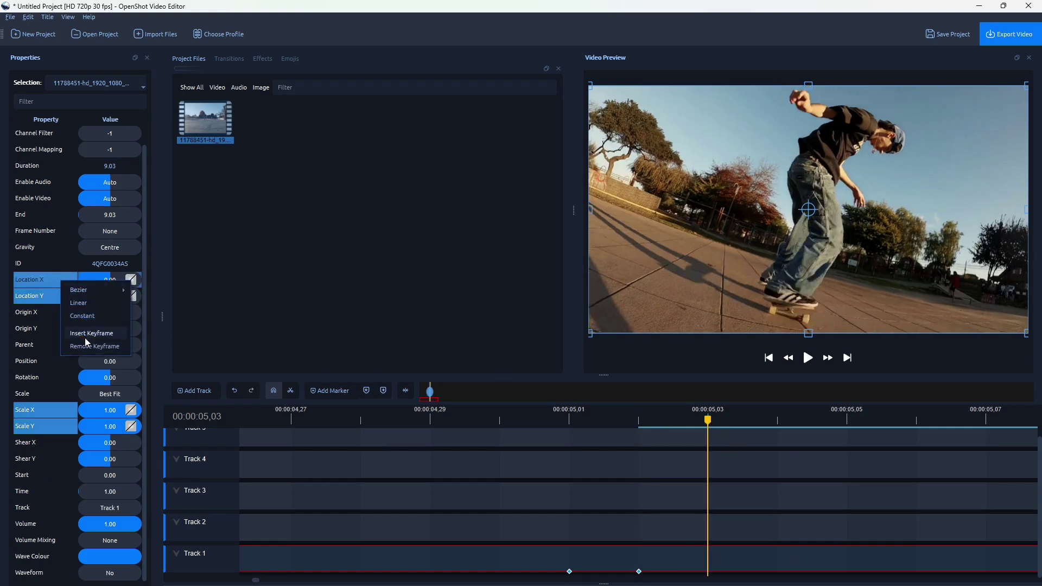
left_click(84, 333)
right_click(53, 291)
left_click(76, 345)
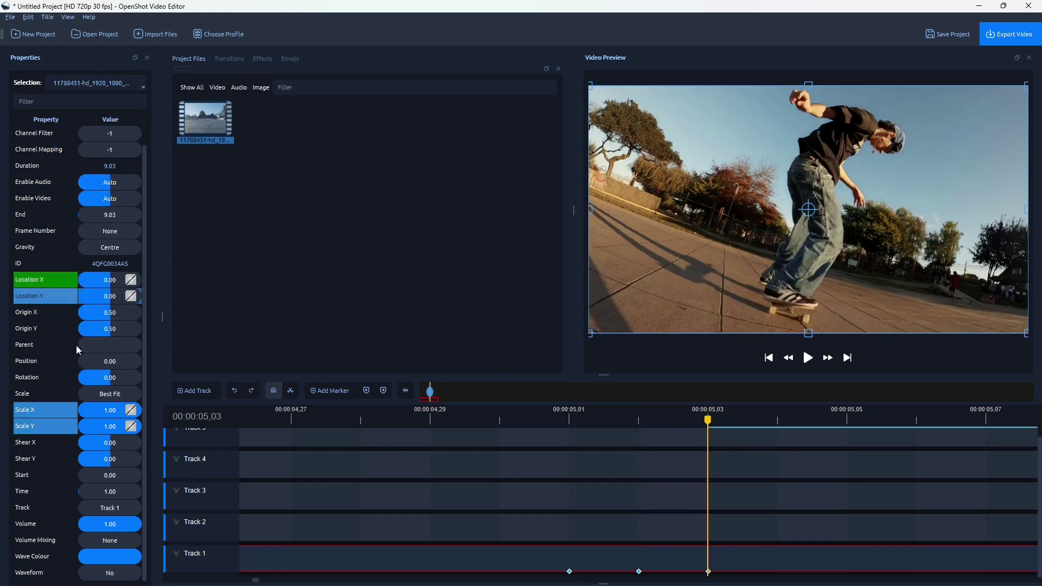
right_click(37, 410)
left_click(67, 462)
right_click(49, 428)
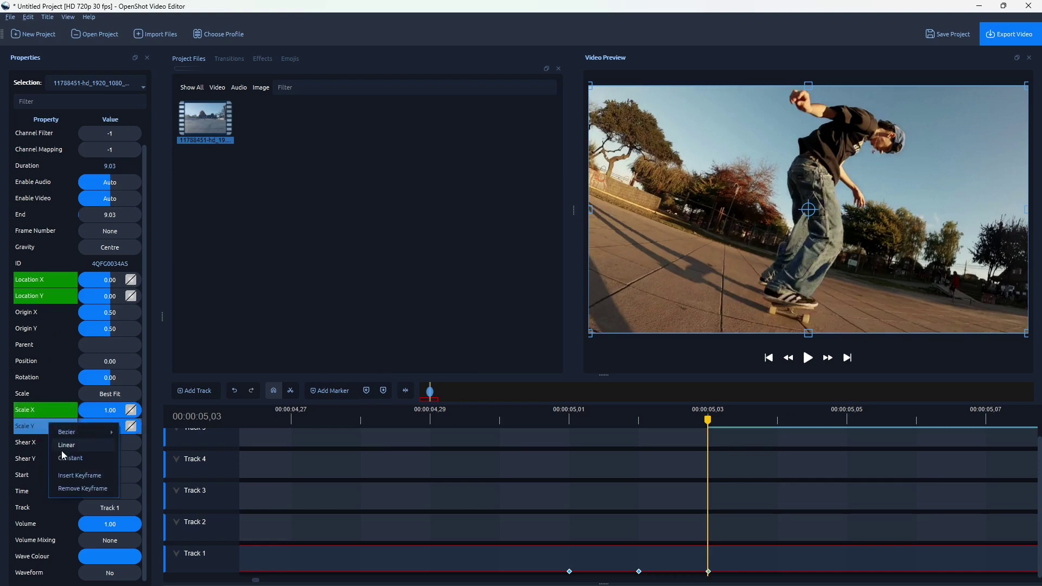
left_click(67, 477)
Step: Insert Location X/Y and Scale X/Y keyframes at frame 05,04
left_click(780, 430)
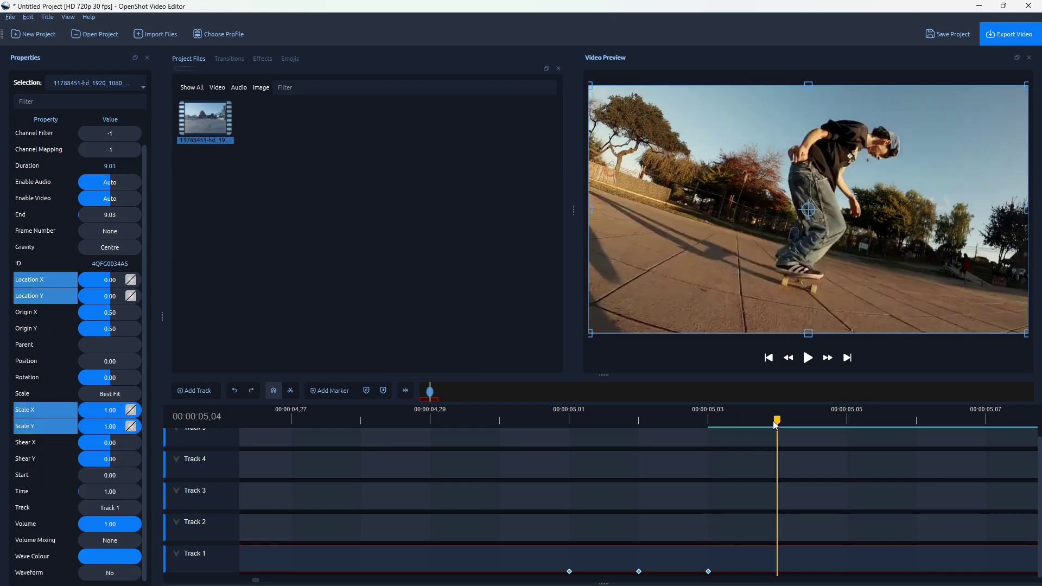
right_click(41, 281)
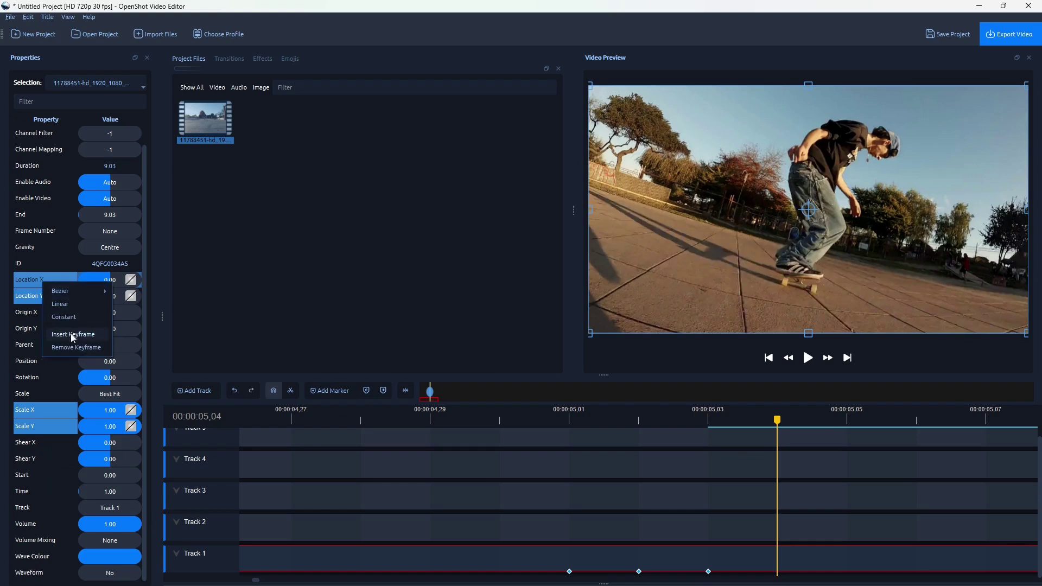
left_click(73, 337)
right_click(46, 297)
left_click(70, 347)
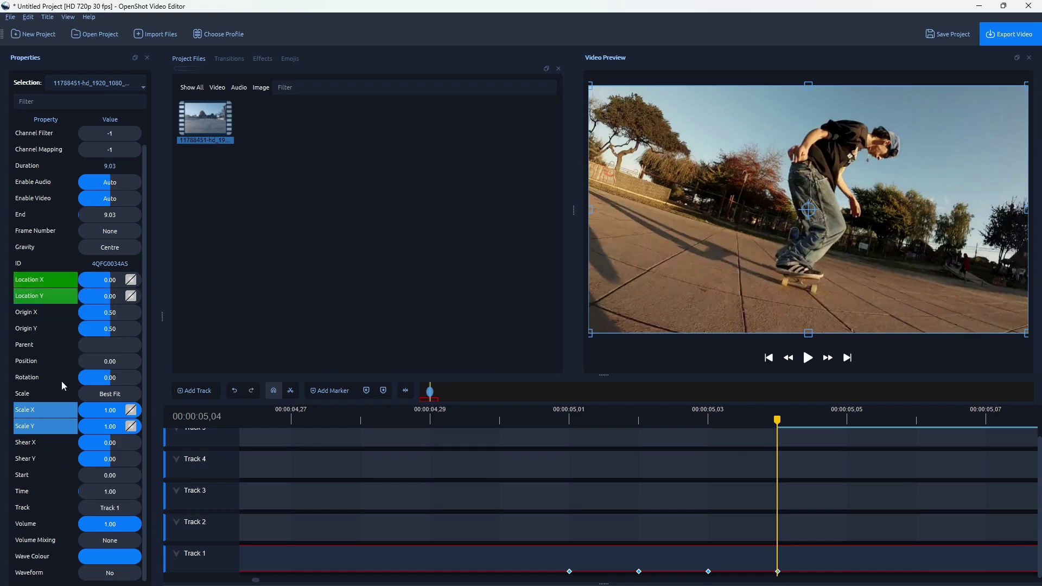
right_click(54, 413)
left_click(77, 460)
right_click(63, 427)
left_click(82, 481)
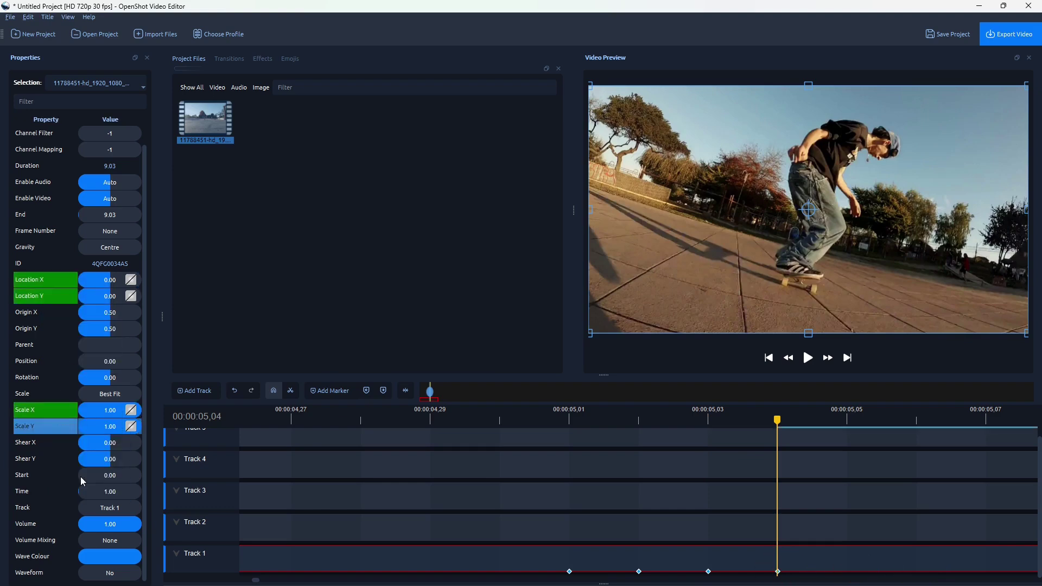
Step: Insert Location X/Y and Scale X/Y keyframes at frame 05,05
left_click(846, 429)
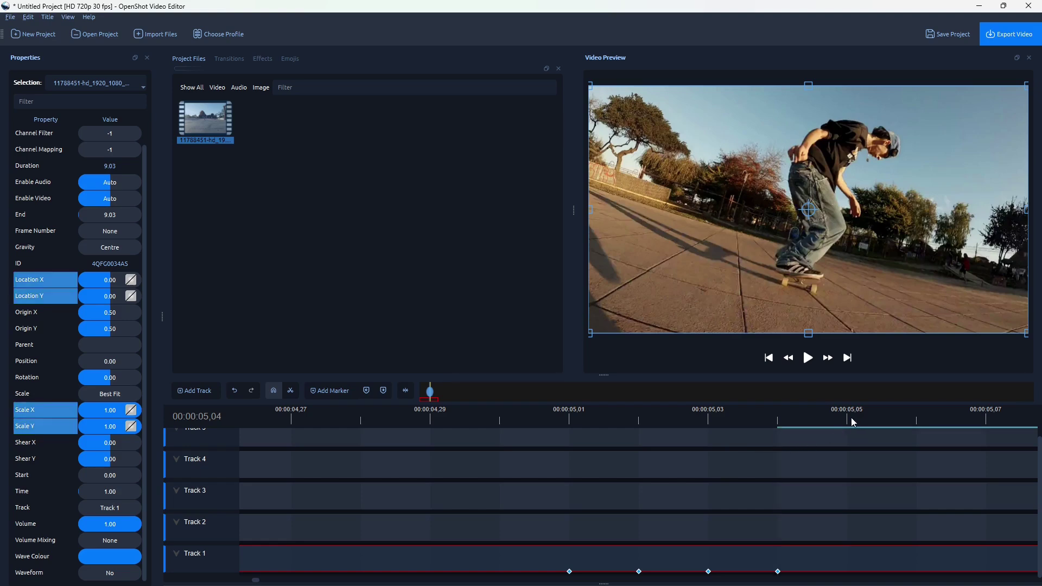
right_click(59, 281)
left_click(76, 330)
right_click(52, 298)
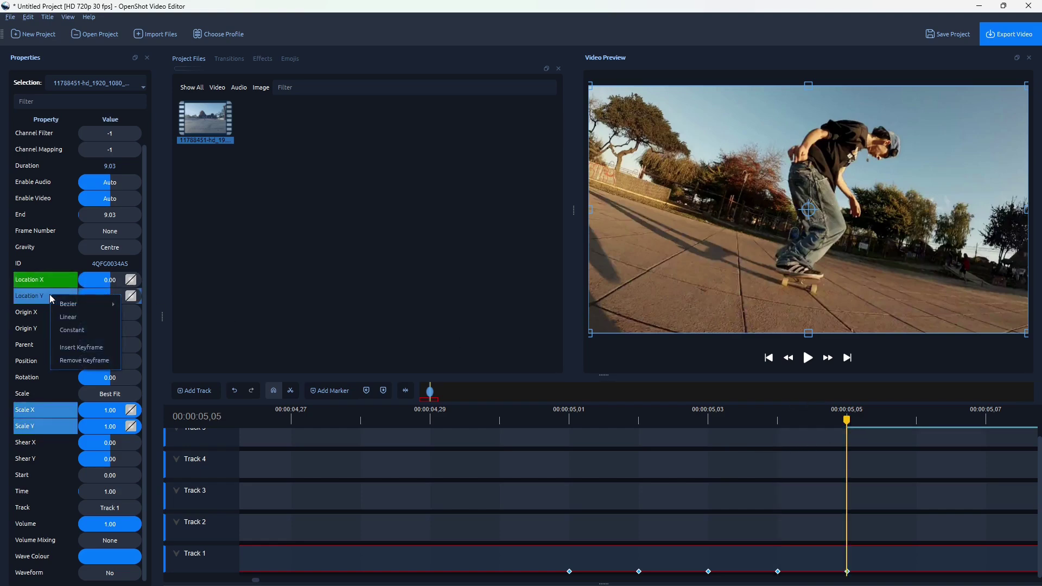
left_click(70, 345)
right_click(49, 411)
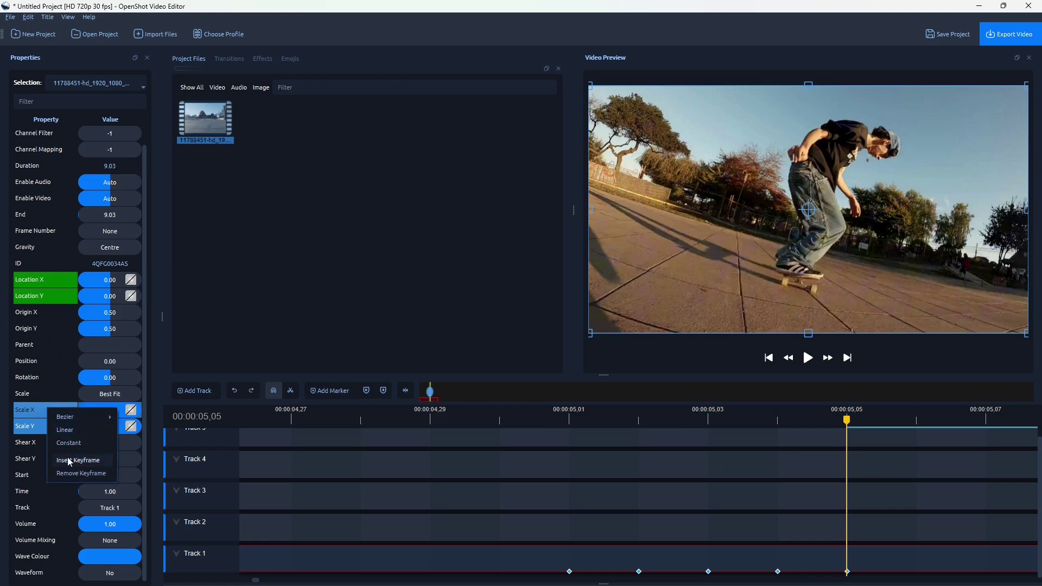
left_click(70, 460)
right_click(49, 427)
left_click(72, 477)
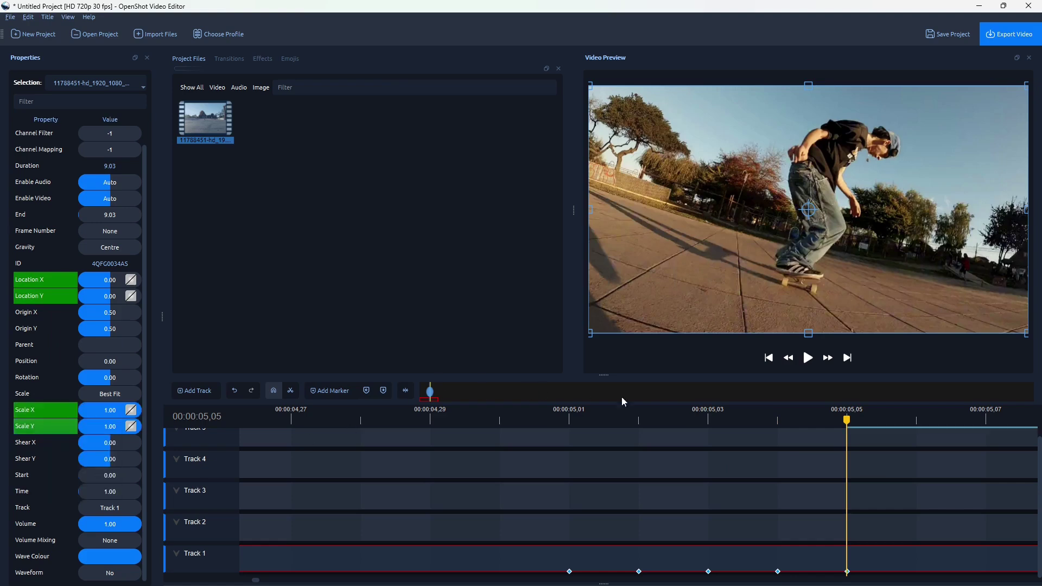
Step: Insert Location X/Y and Scale X/Y keyframes at frame 05,06, then return the playhead to 05,02
left_click(405, 390)
left_click(709, 421)
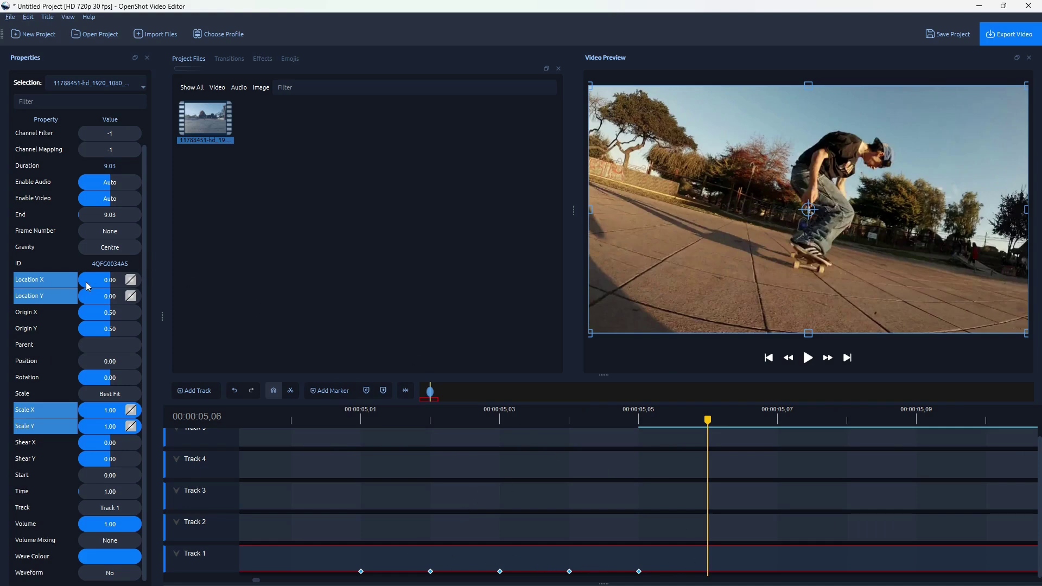
right_click(53, 279)
left_click(76, 331)
right_click(52, 293)
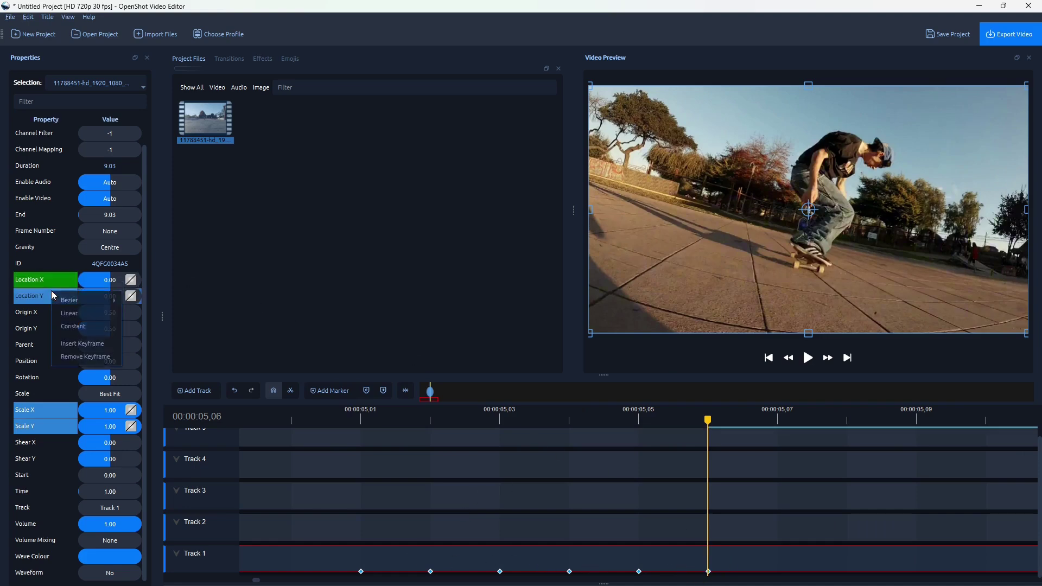
left_click(73, 343)
right_click(50, 409)
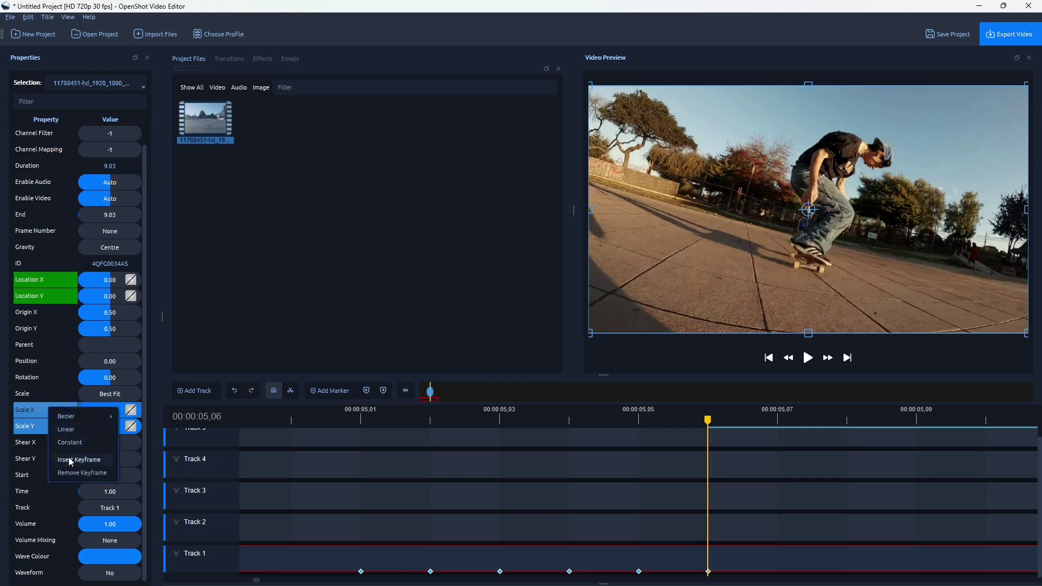
left_click(71, 461)
right_click(51, 427)
left_click(70, 477)
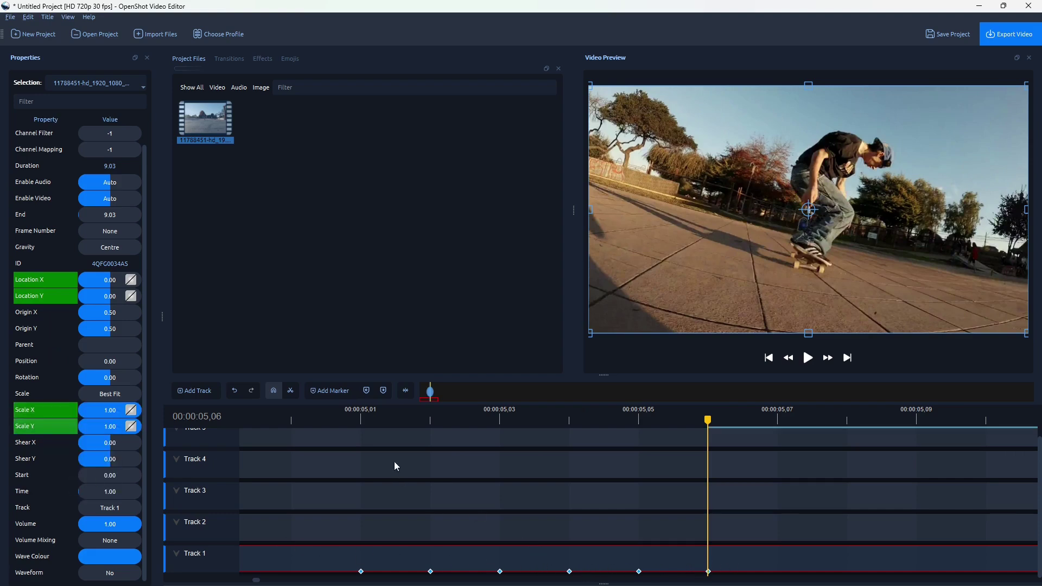
left_click(381, 423)
left_click(421, 419)
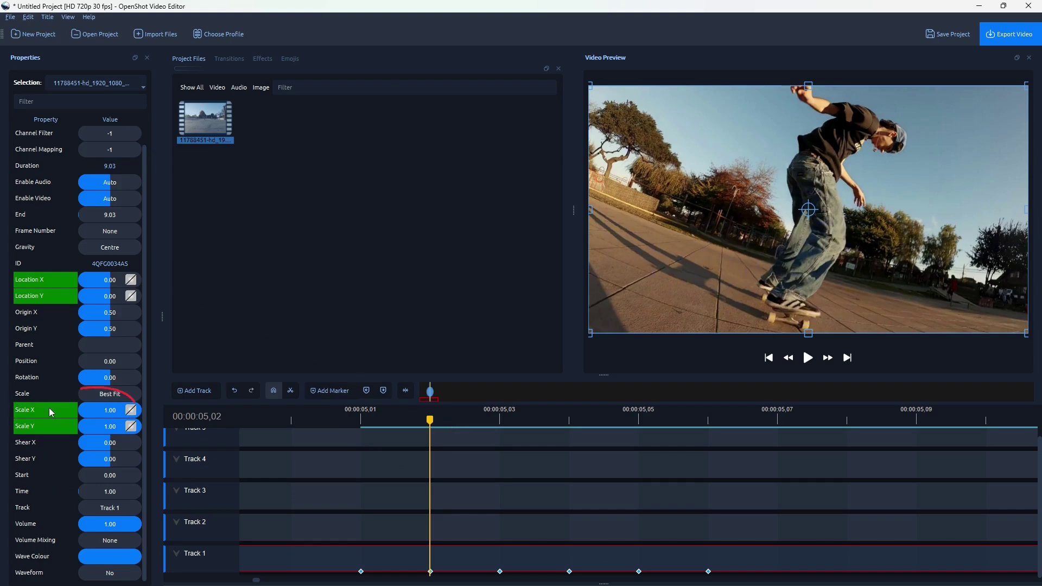
Step: At frame 05,02, set Scale X and Scale Y to 1.10
double_click(105, 410)
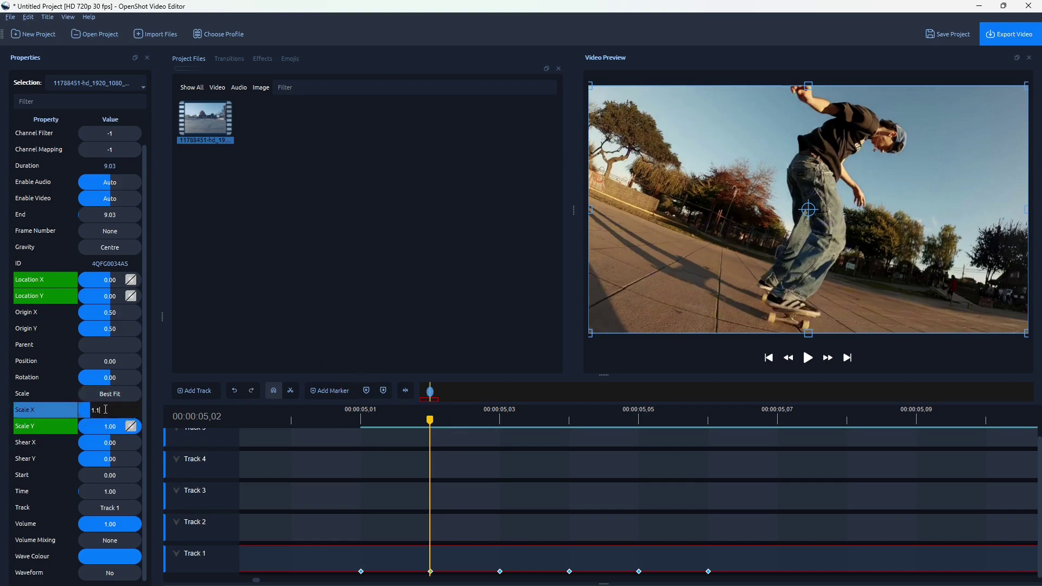
key("Return")
double_click(102, 425)
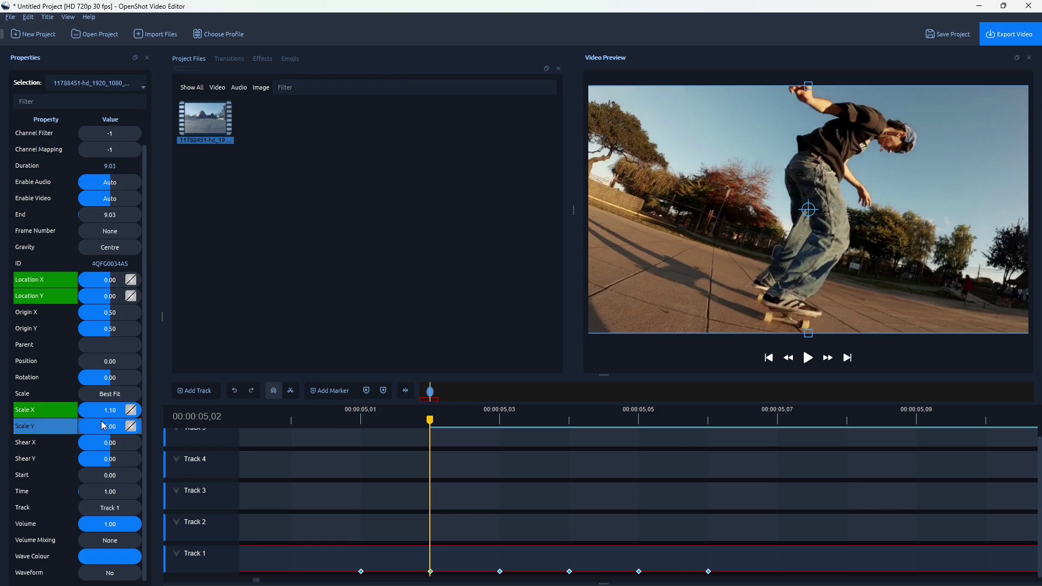
type("1.1")
key("Return")
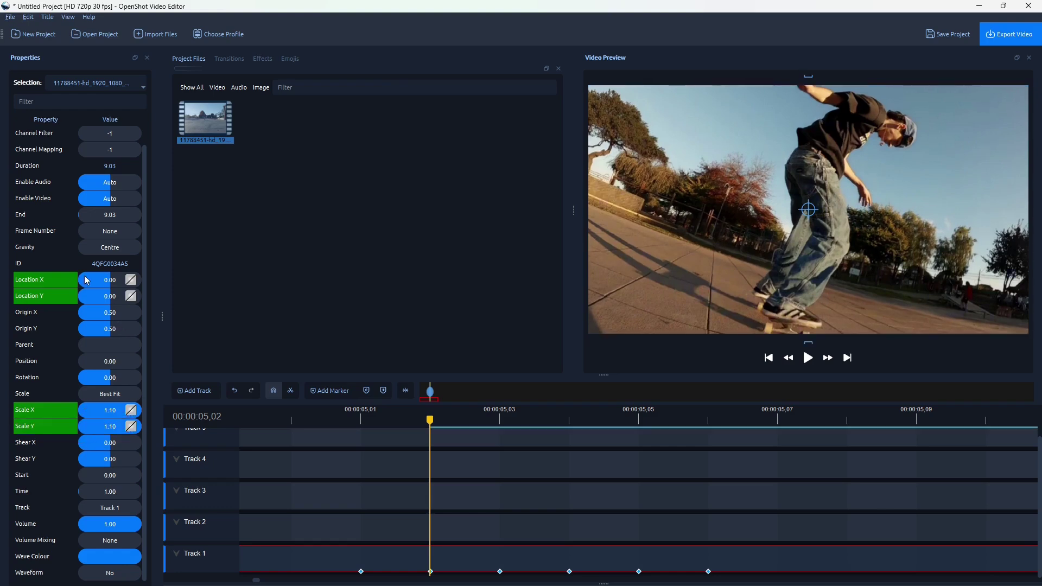
Step: At frame 05,02, set Location X and Location Y to 0.03
double_click(112, 280)
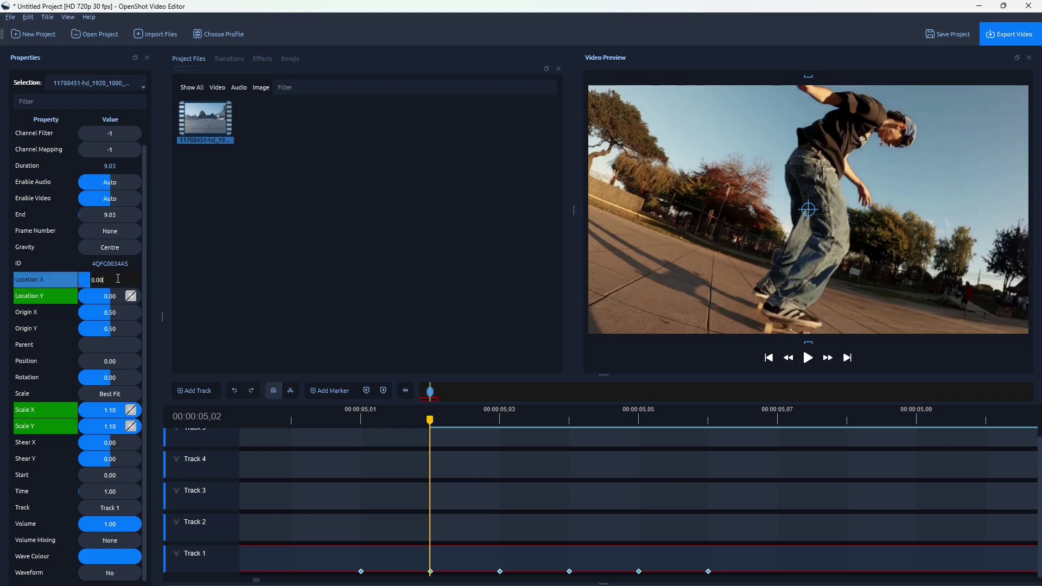
key("BackSpace")
type("3")
key("Return")
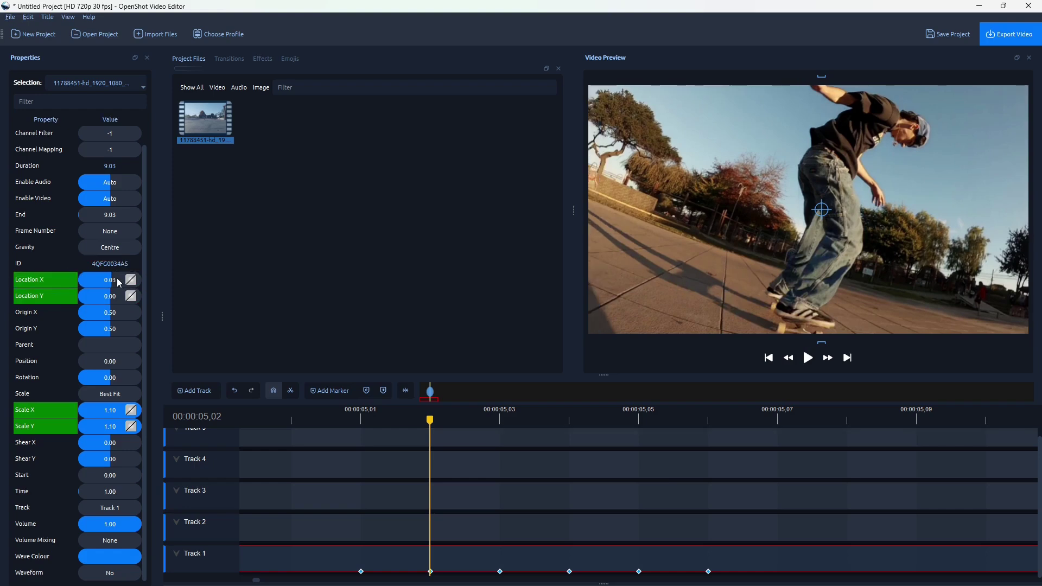
double_click(110, 293)
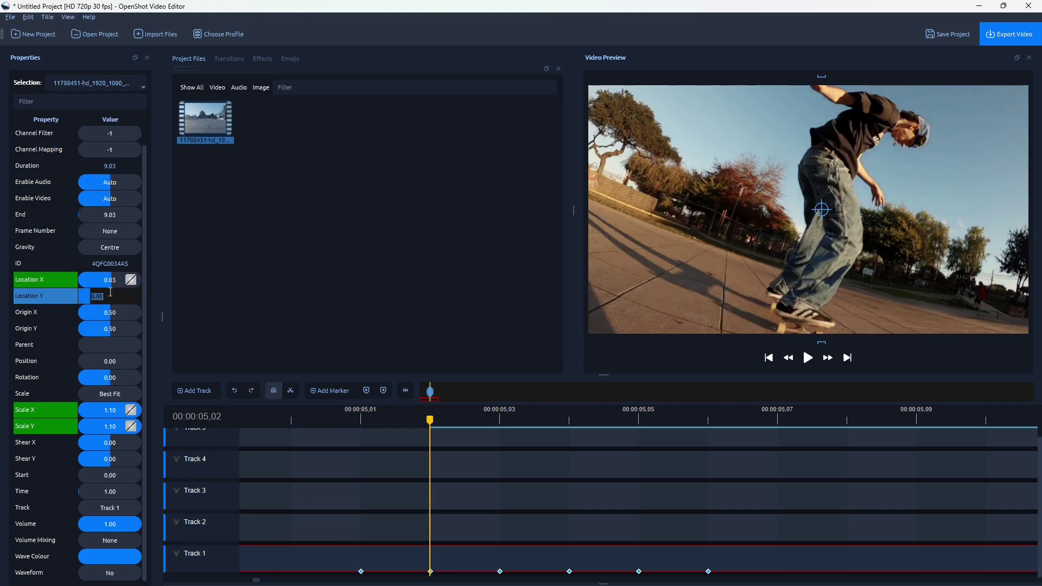
type("3")
key("Return")
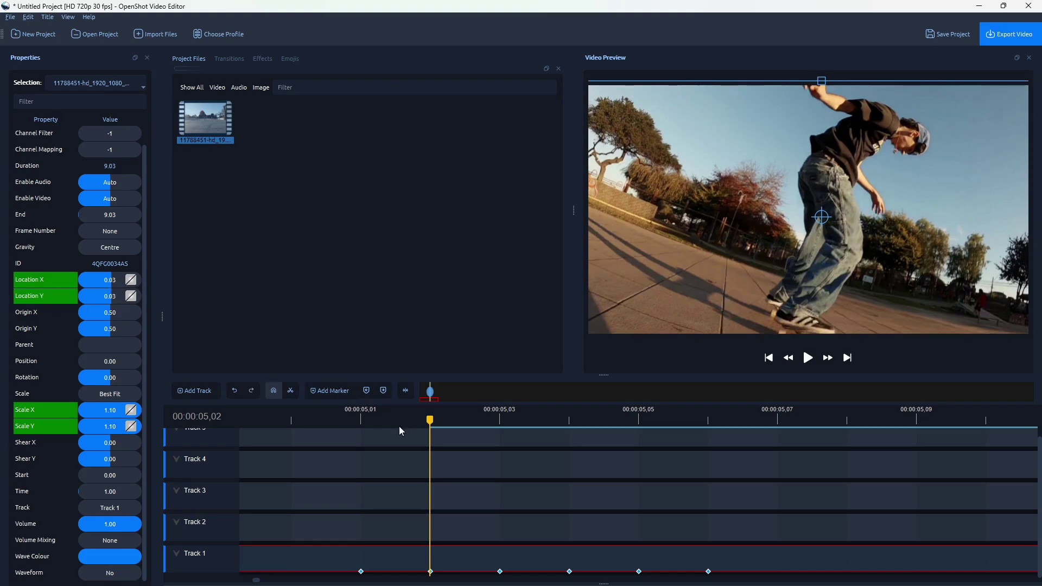
Step: At frame 05,03, set Scale X and Scale Y to 1.10
left_click(500, 419)
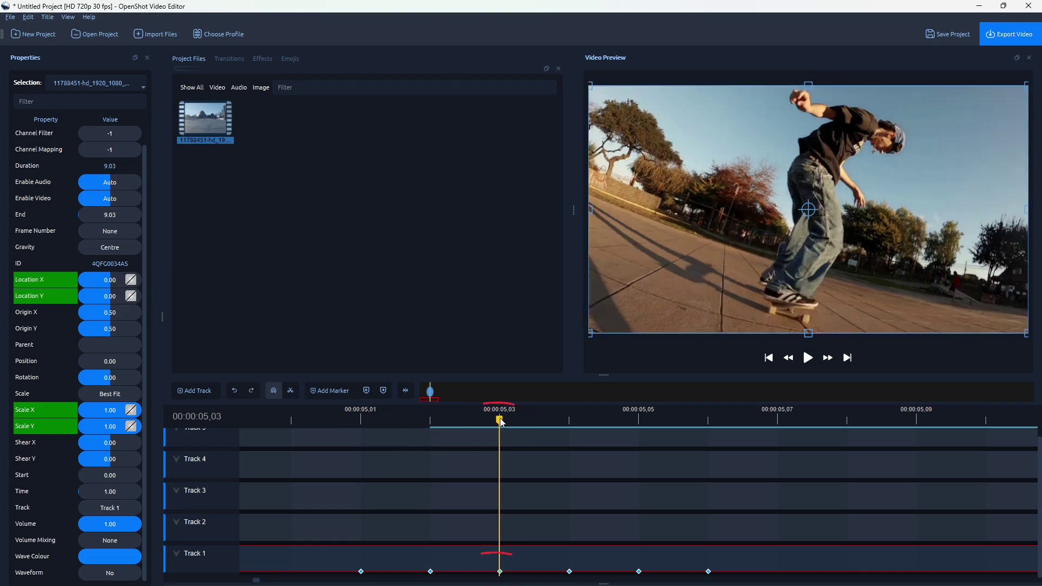
left_click(117, 416)
double_click(115, 412)
type("1")
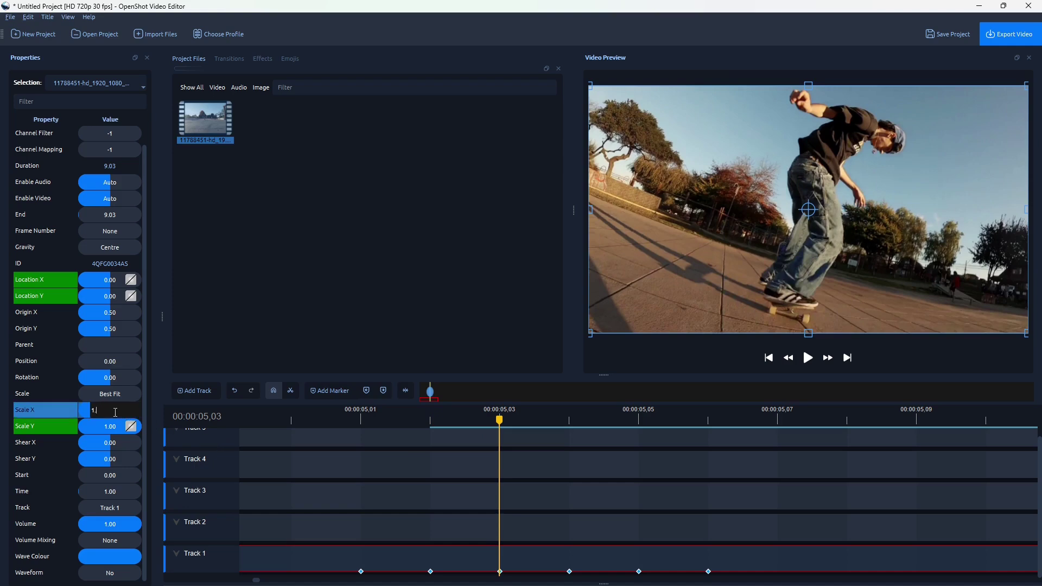
type(".1")
key("Return")
left_click(115, 426)
double_click(115, 424)
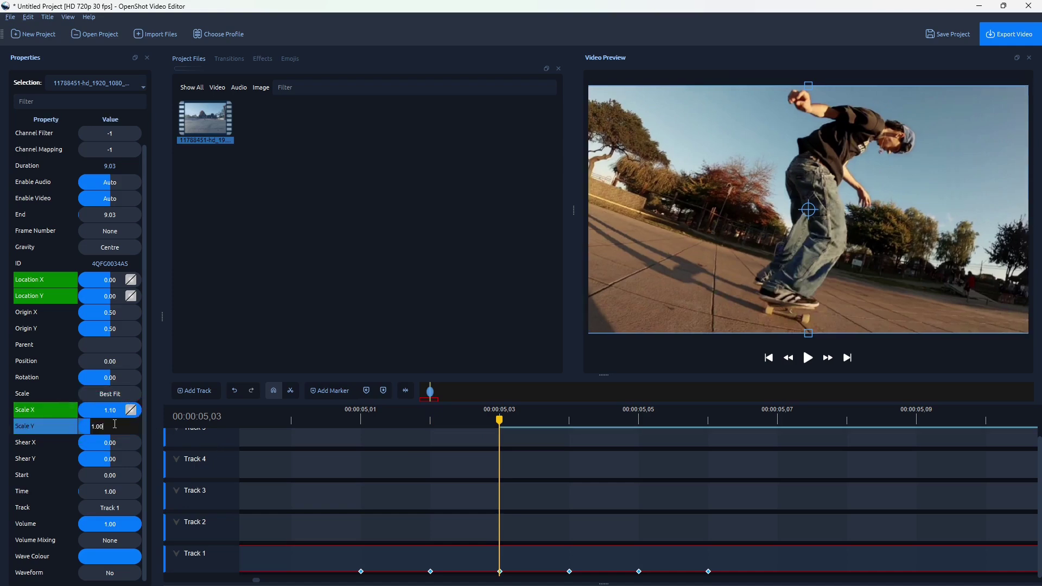
type("1.1")
key("Return")
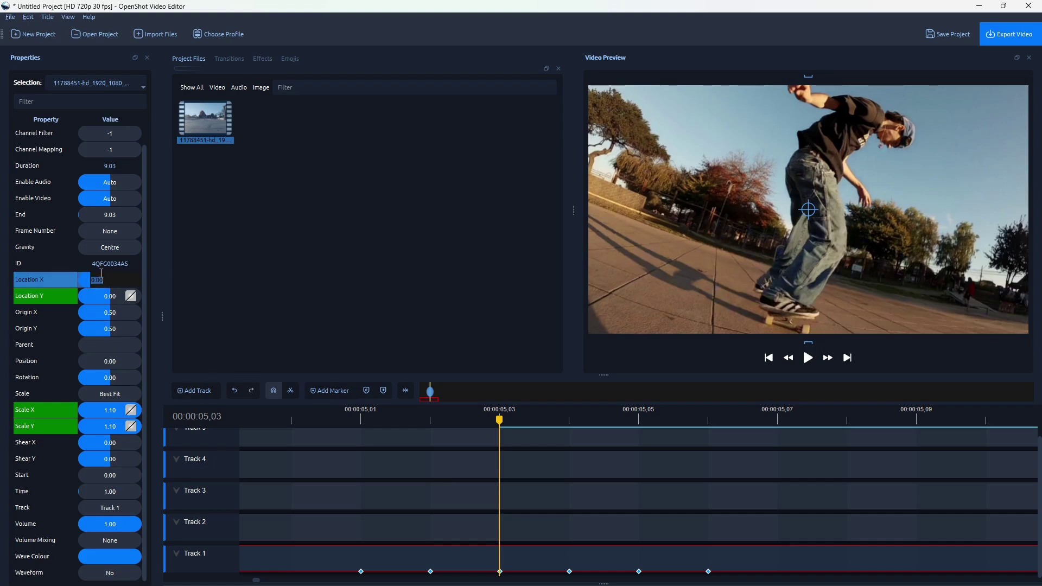
Step: At frame 05,03, set Location X and Location Y to -0.03
double_click(96, 279)
left_click(96, 279)
type("-0.03")
key("Return")
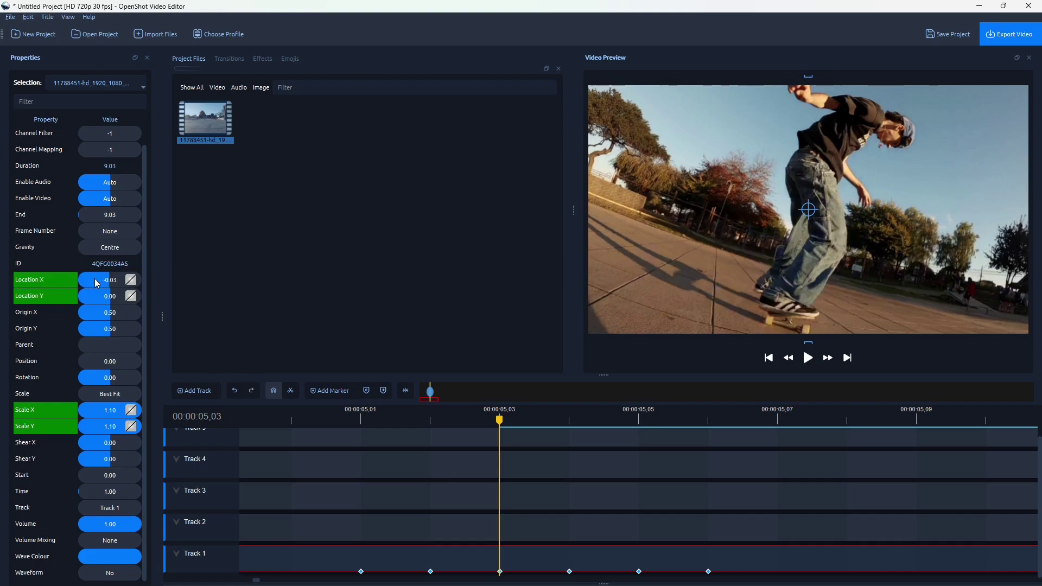
double_click(96, 297)
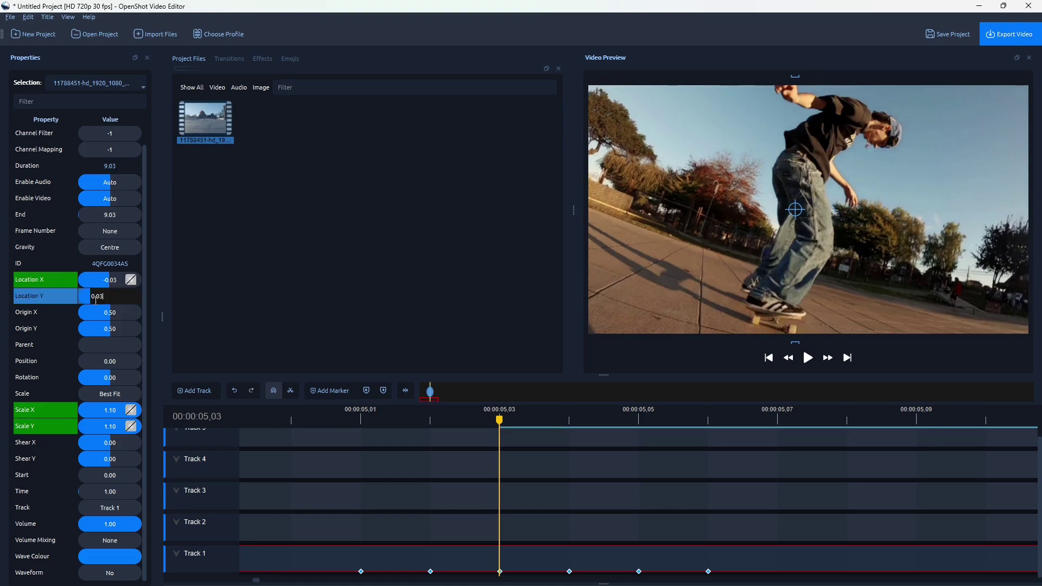
type("-")
key("Return")
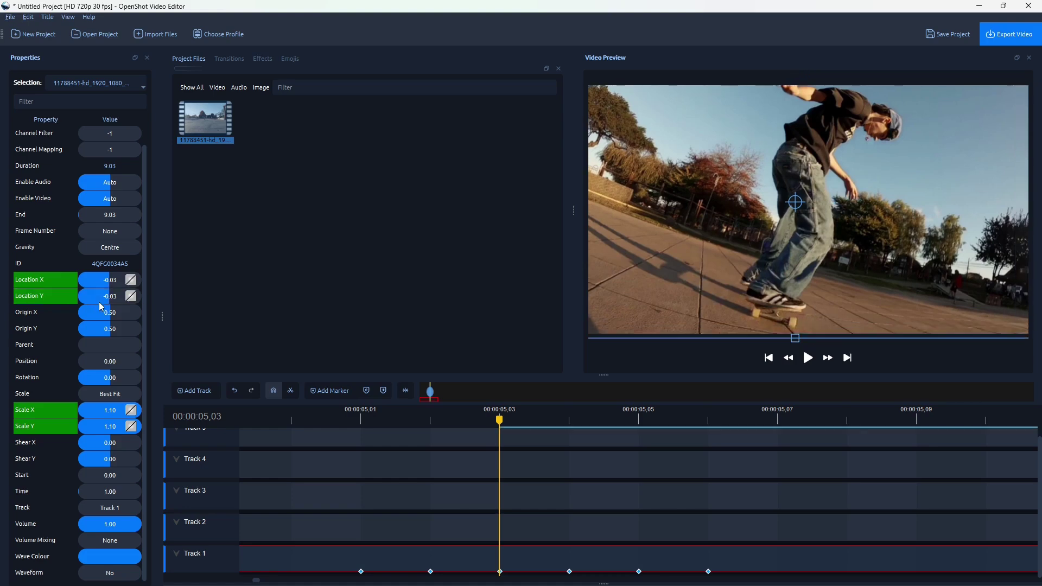
left_click(566, 421)
Step: Set the clip's Scale X and Scale Y to 1.10 at frame 05,04
left_click(110, 412)
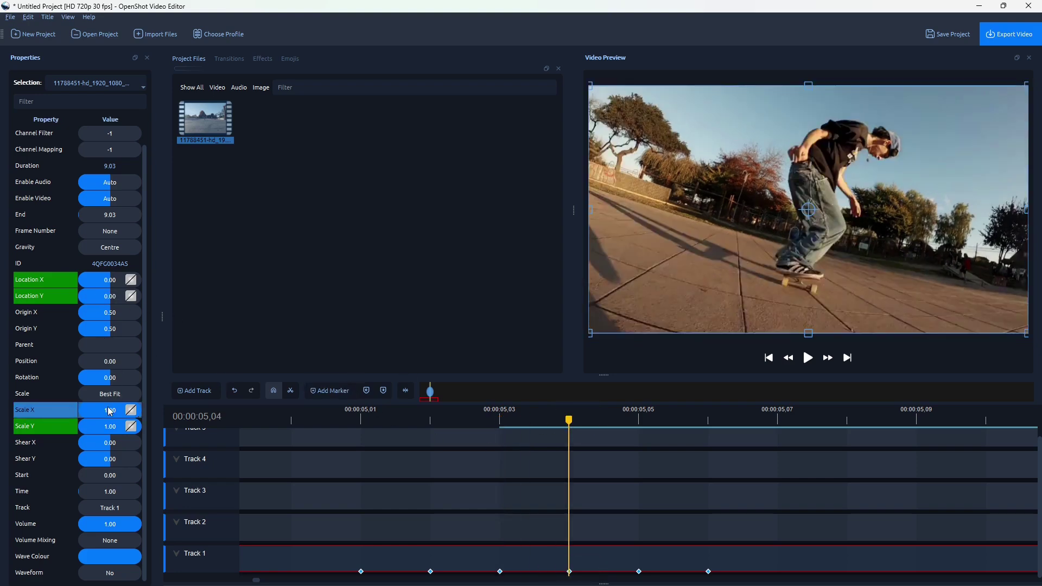
double_click(110, 411)
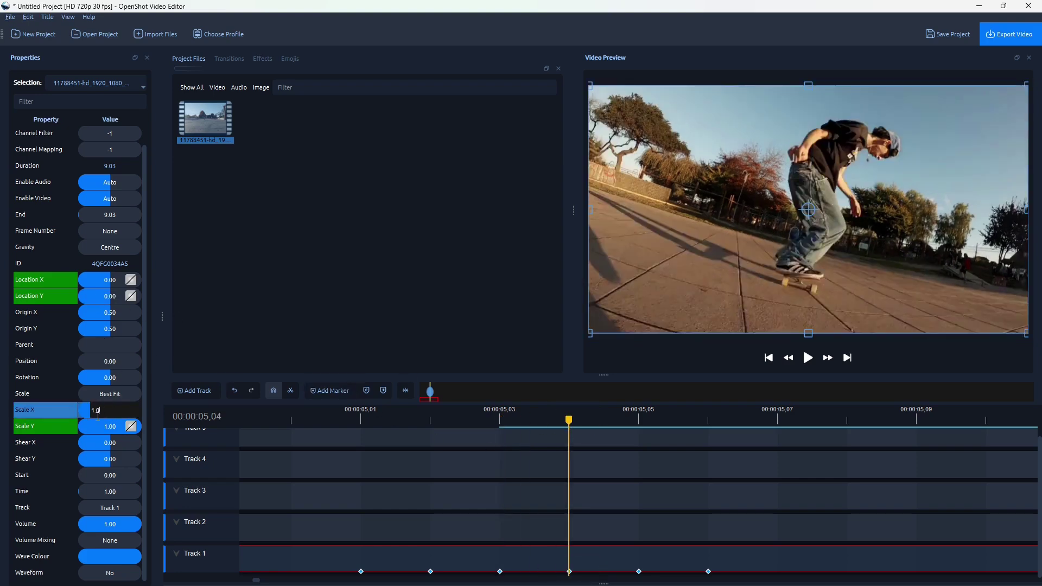
double_click(100, 427)
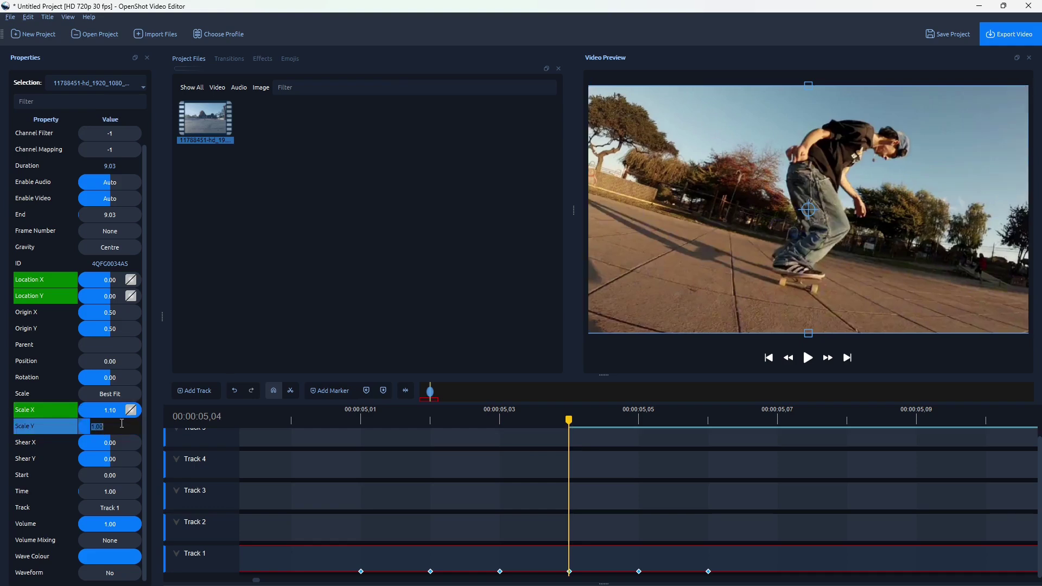
key("BackSpace")
key("Return")
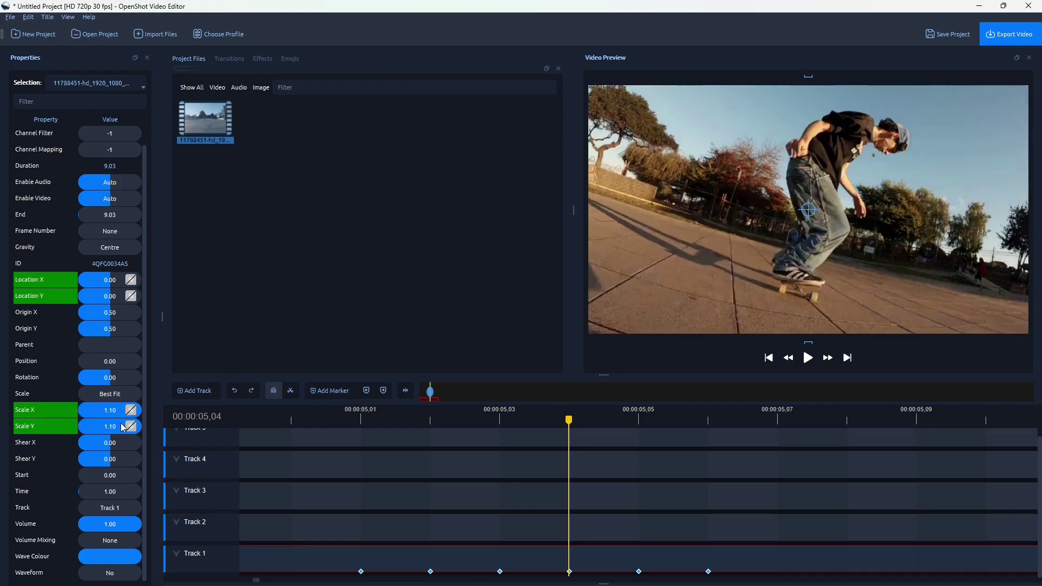
Step: Set Location X and Location Y to 0.03 at frame 05,04
left_click(499, 416)
left_click(567, 420)
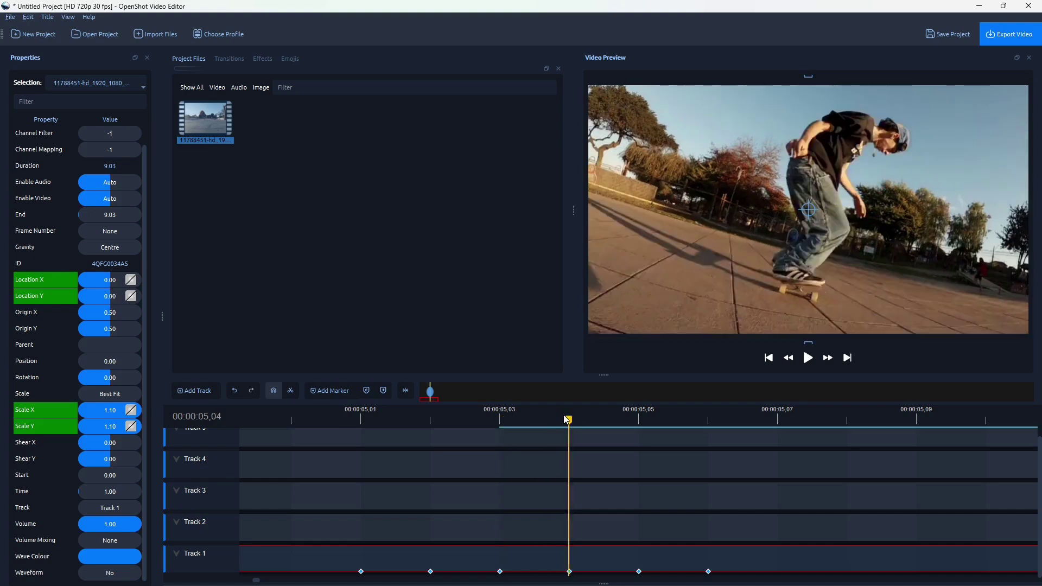
double_click(100, 280)
key("Return")
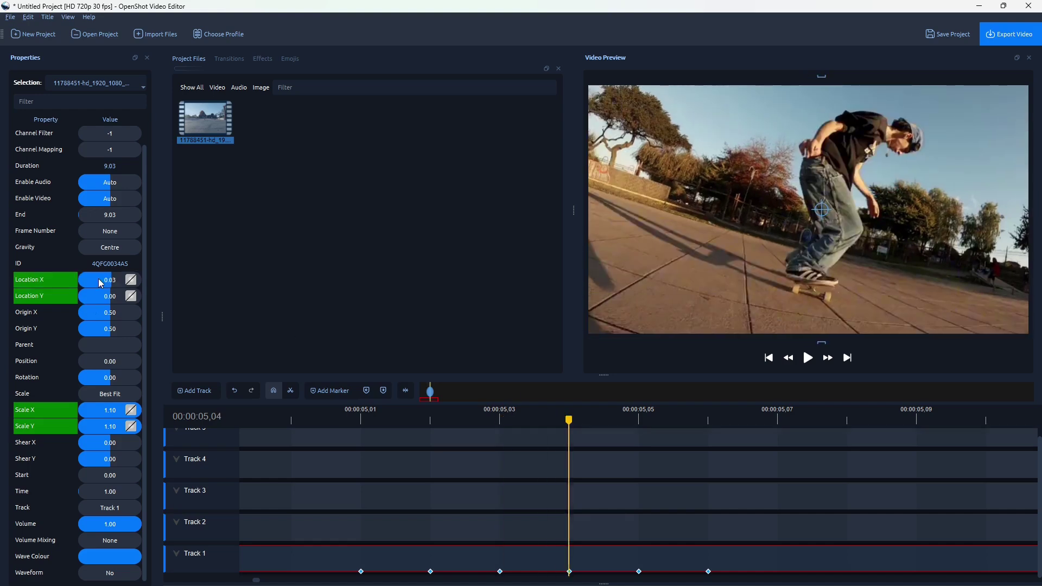
double_click(113, 291)
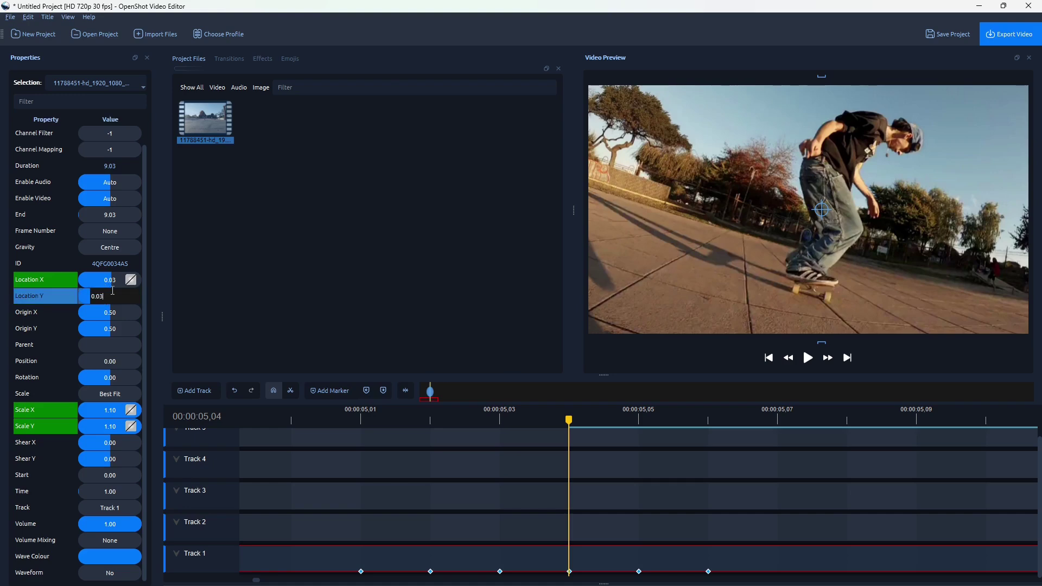
key("Return")
Step: At frame 05,05, set Scale X and Scale Y to 1.10
left_click_drag(510, 417, 436, 423)
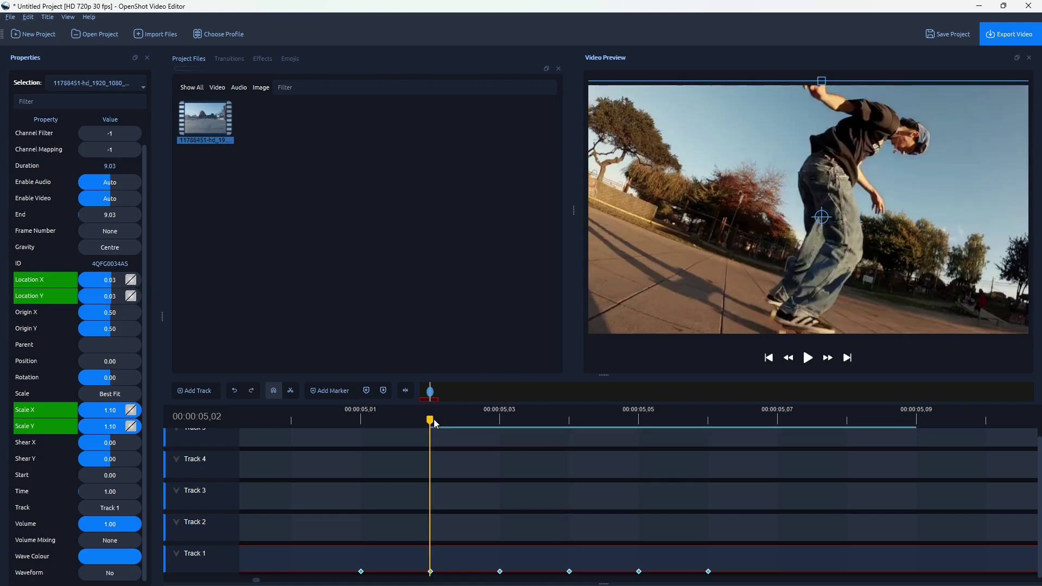
left_click(499, 424)
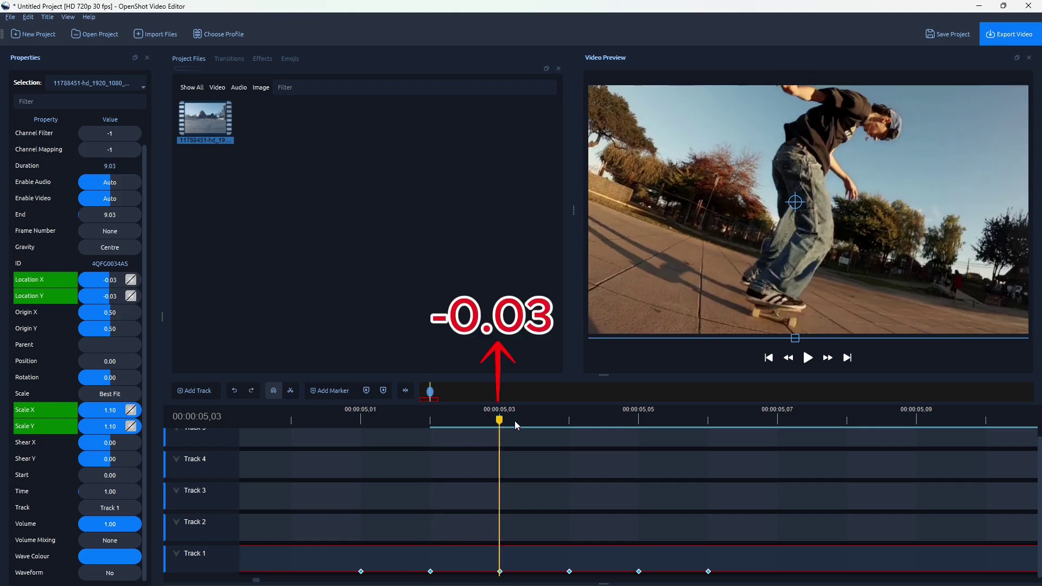
left_click(596, 418)
left_click(643, 420)
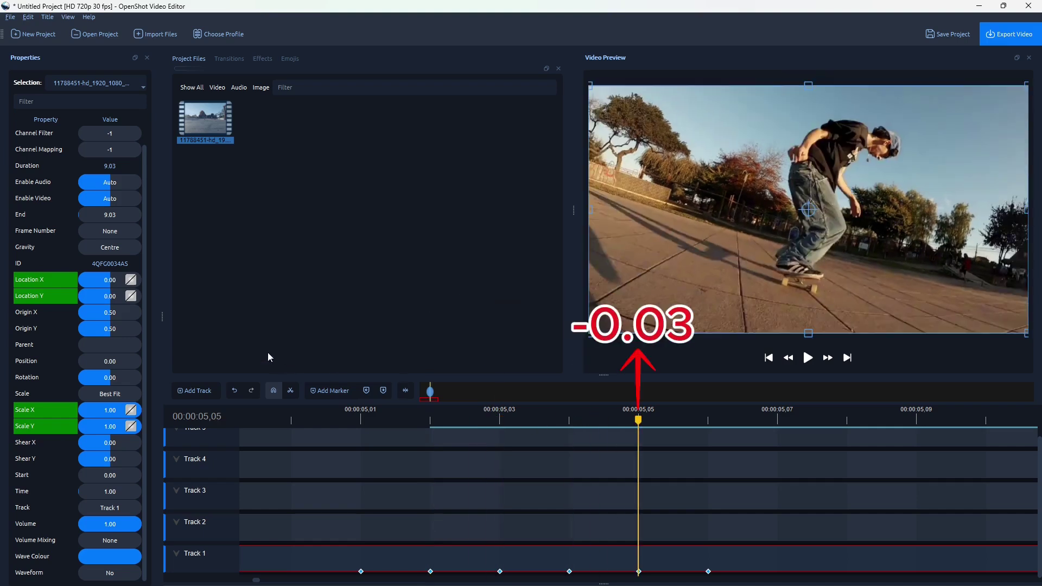
double_click(112, 411)
left_click(112, 410)
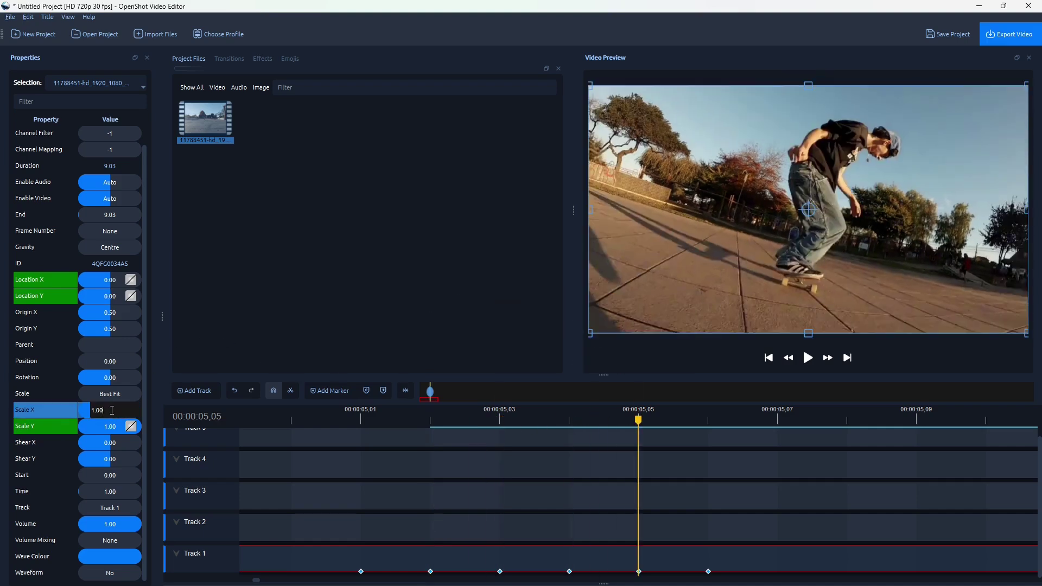
key("Return")
double_click(119, 430)
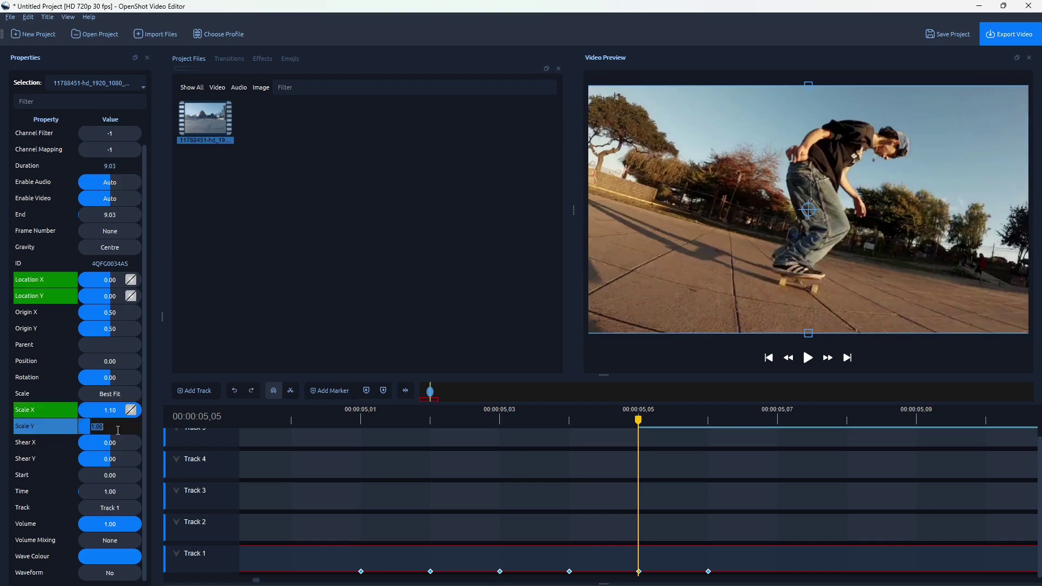
left_click(118, 430)
key("BackSpace")
type("1")
key("Return")
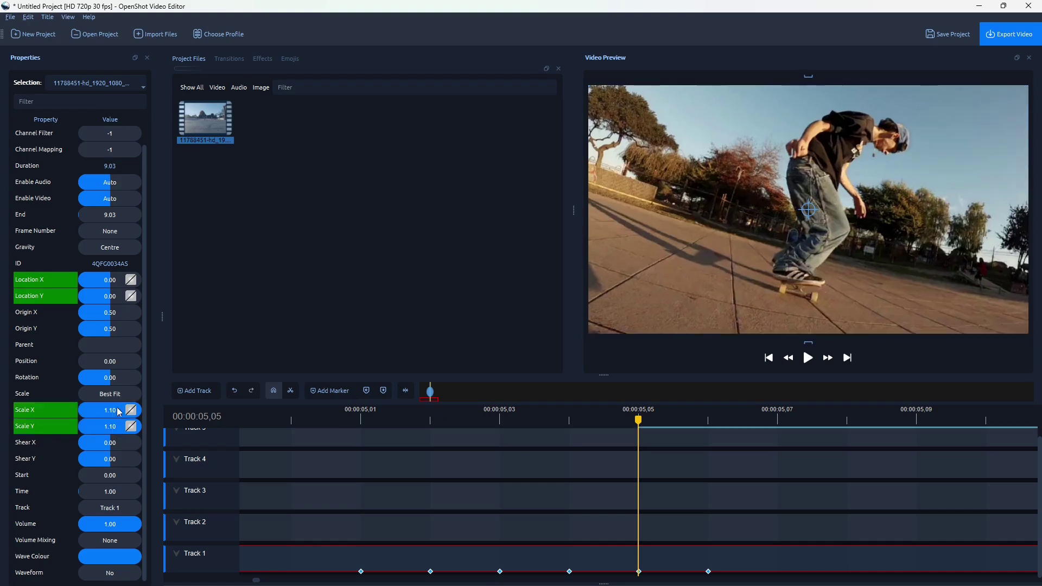
Step: Set Location X and Location Y to -0.03 at frame 05,05
double_click(105, 278)
key("End")
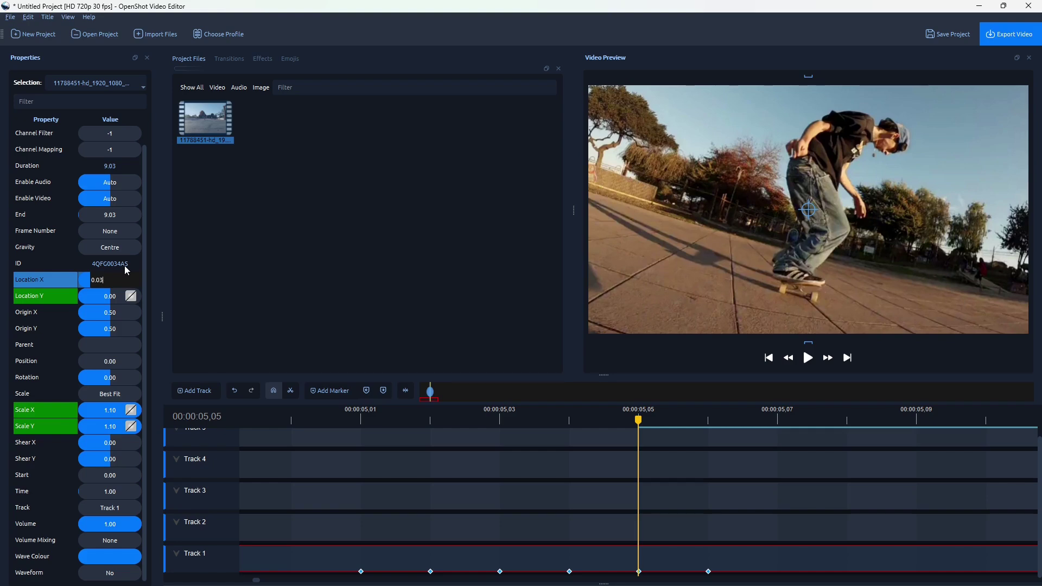
type("-")
key("Return")
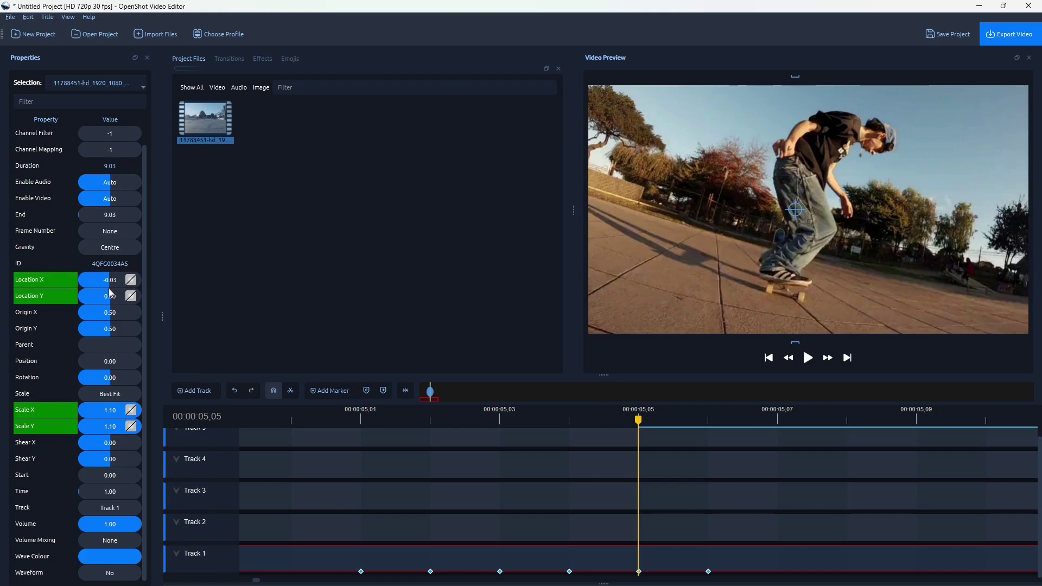
double_click(109, 296)
key("End")
key("BackSpace")
type("3")
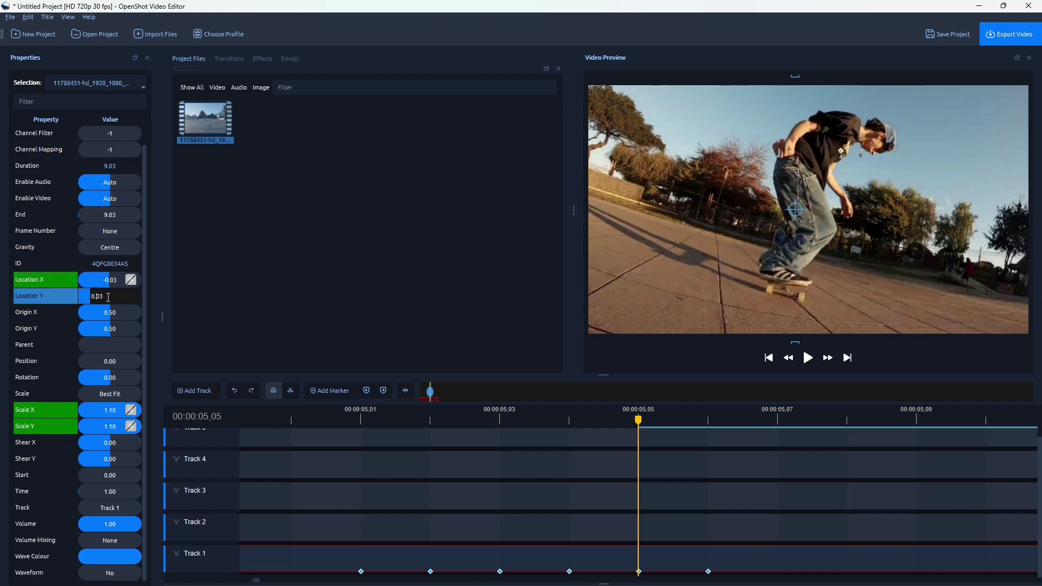
key("Home")
type("-")
key("Return")
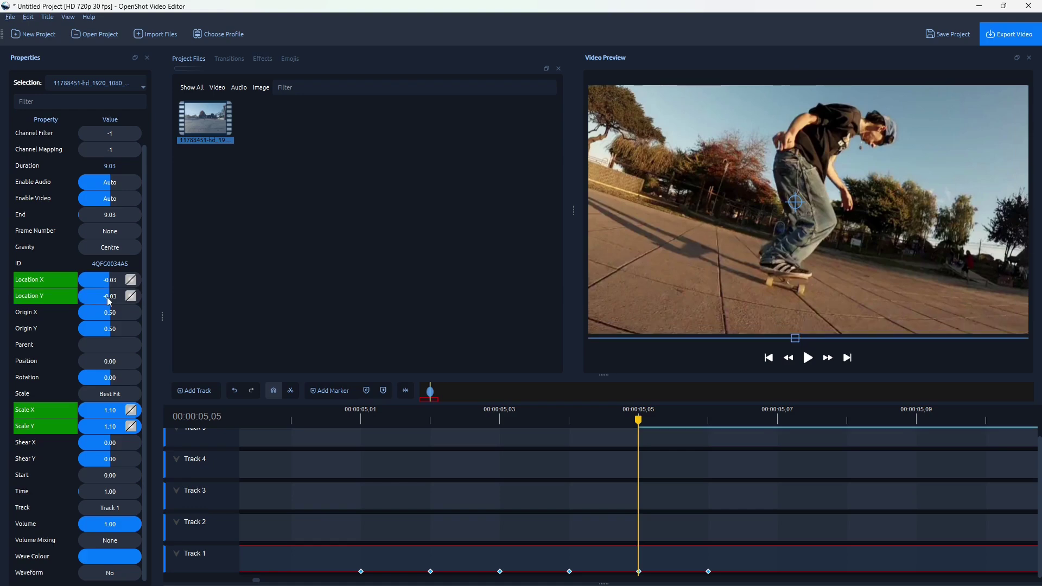
left_click(357, 421)
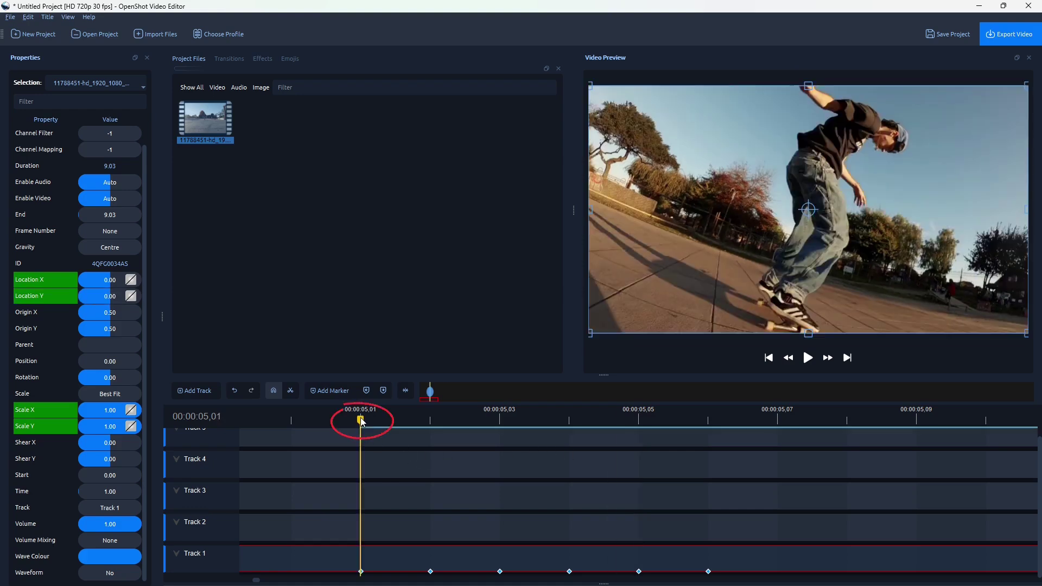
left_click(713, 417)
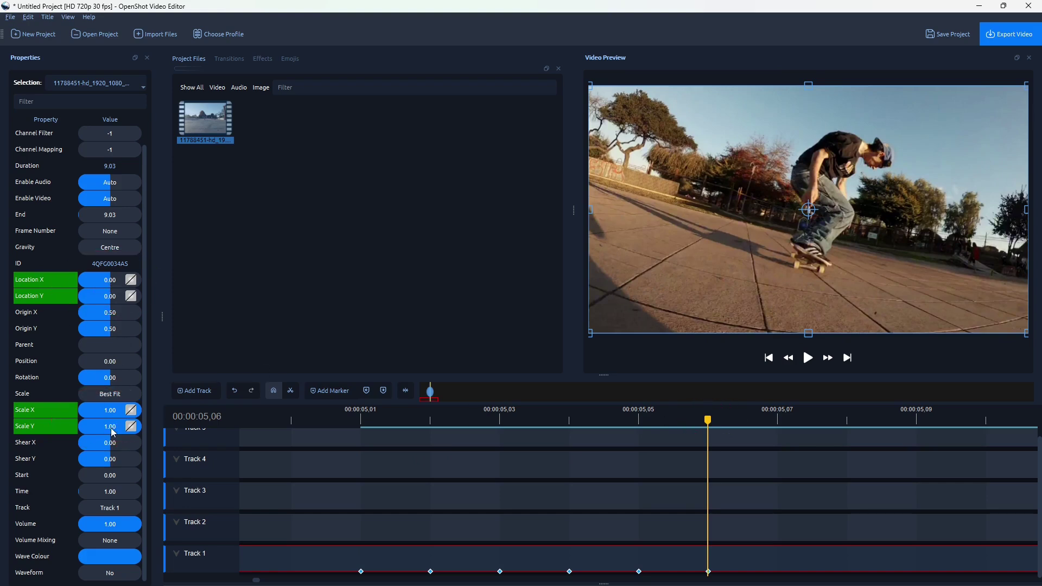
left_click(429, 421)
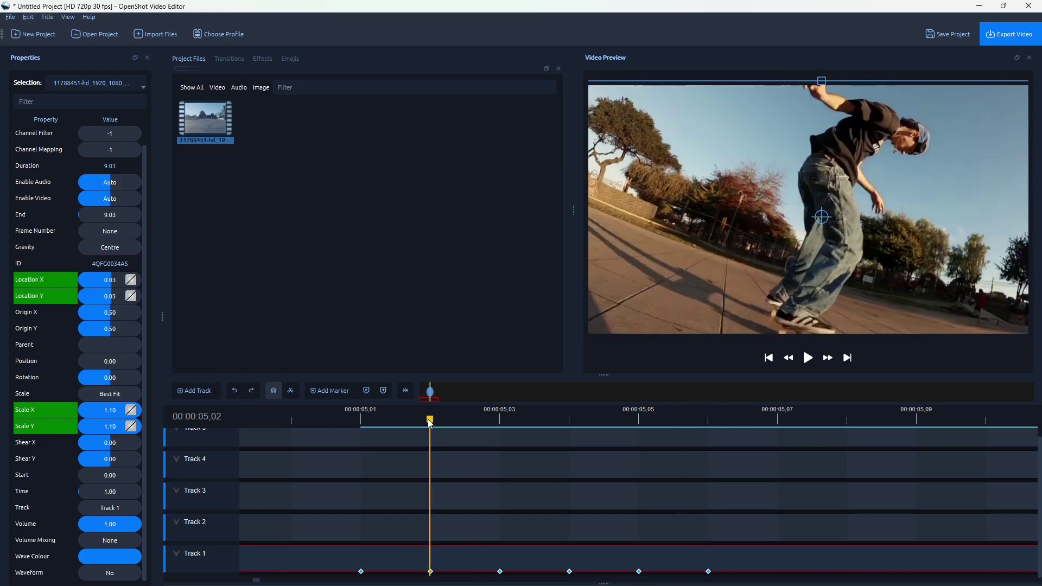
left_click(502, 420)
left_click(569, 416)
left_click(640, 416)
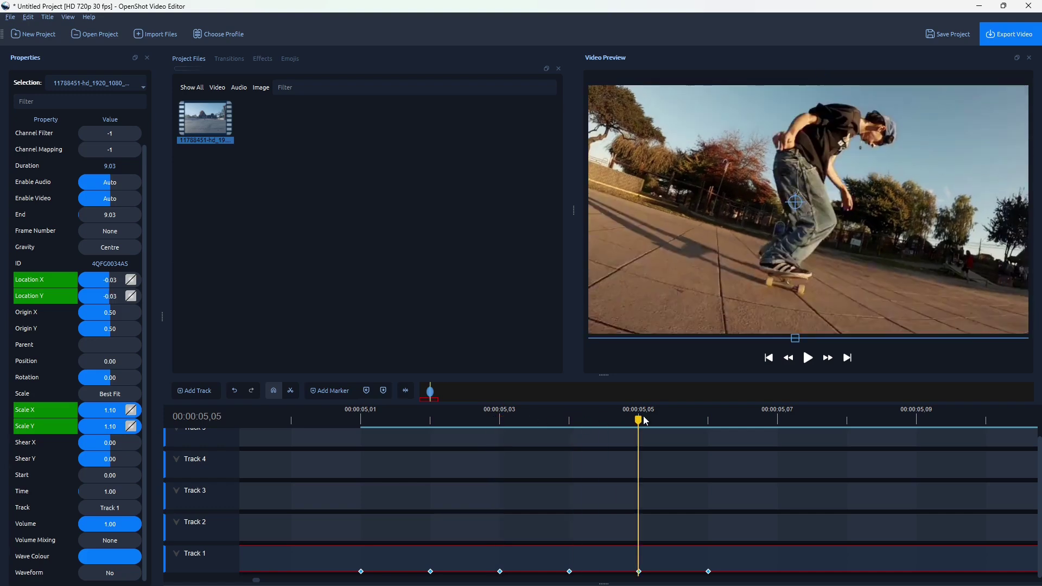
scroll(472, 448, "down", 1)
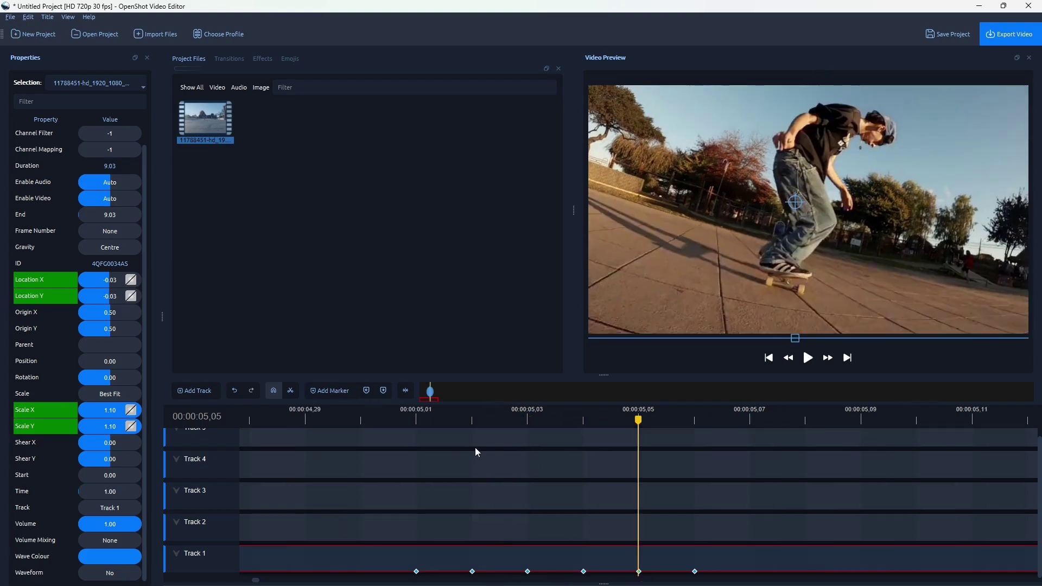
left_click(697, 416)
left_click(635, 417)
left_click(690, 416)
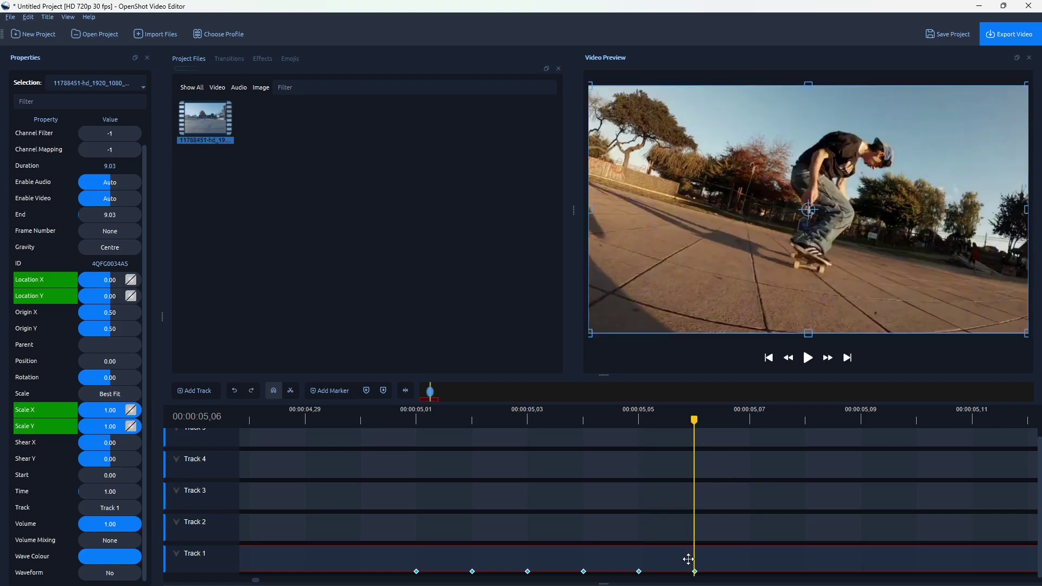
left_click(421, 417)
left_click(694, 415)
left_click(417, 418)
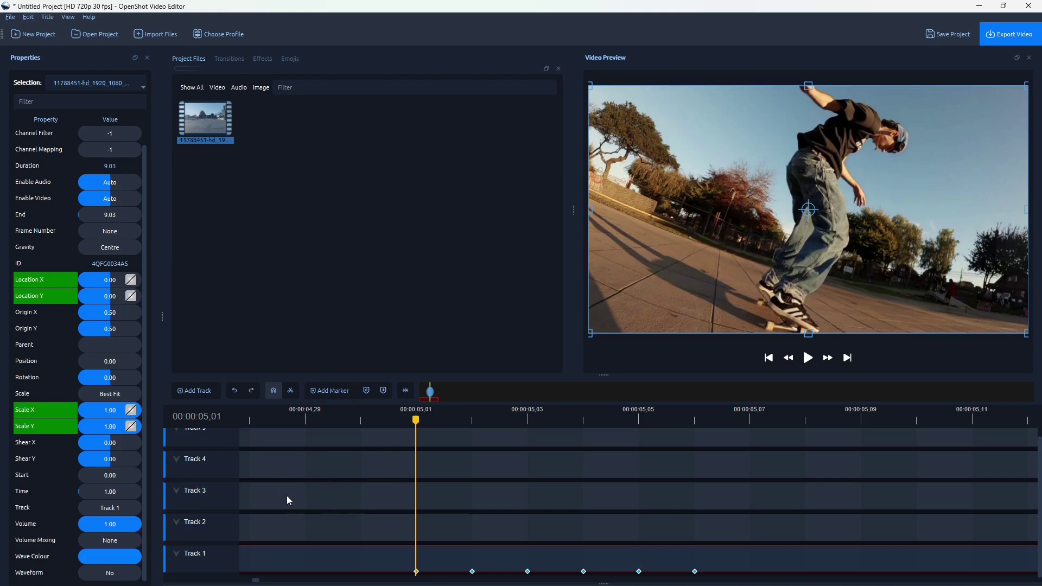
left_click_drag(463, 426, 583, 419)
left_click(638, 418)
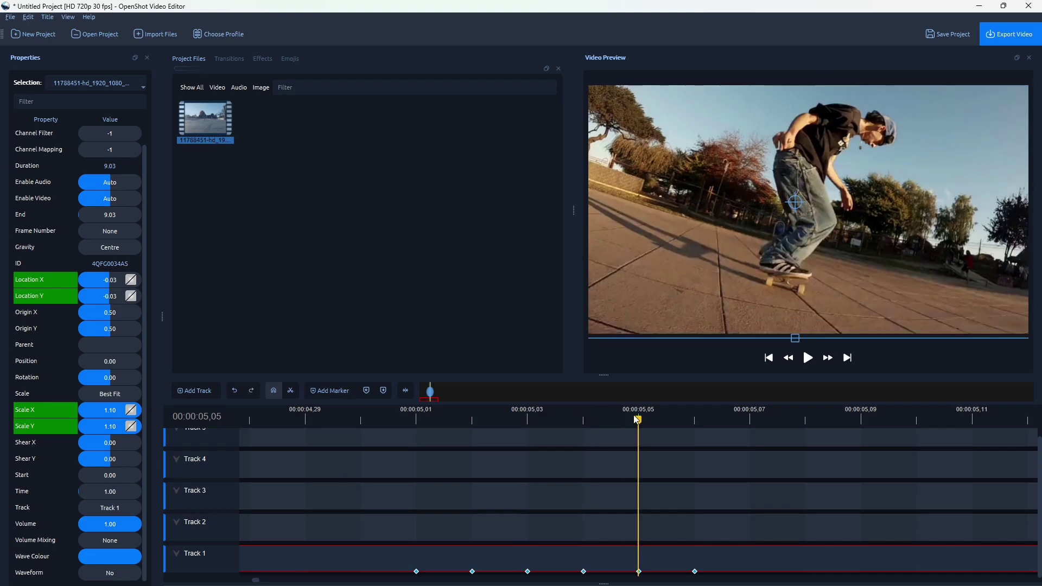
left_click(700, 417)
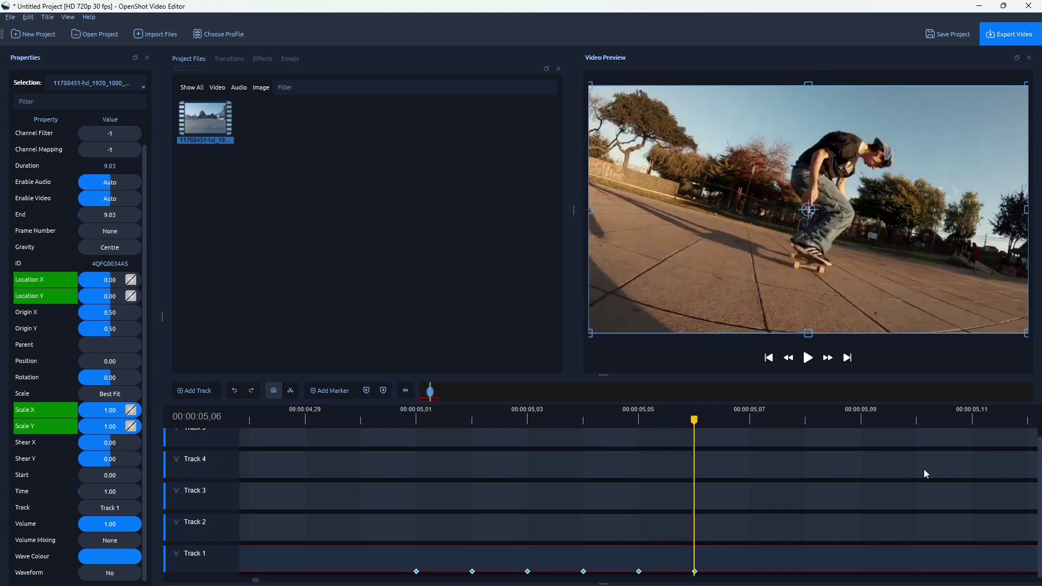
left_click(472, 419)
left_click(528, 416)
left_click(585, 416)
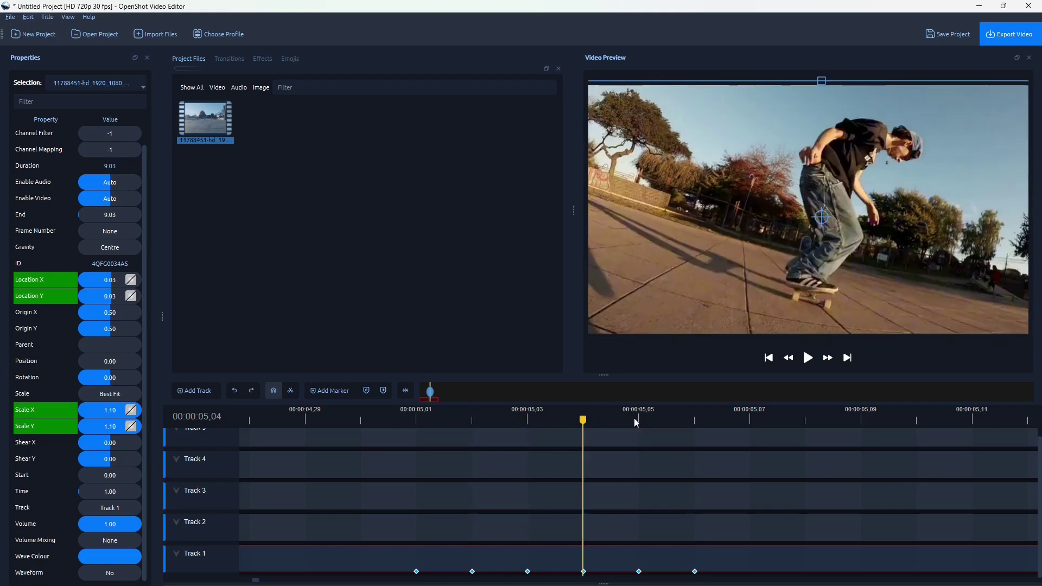
left_click(635, 419)
scroll(396, 512, "down", 2, "ctrl")
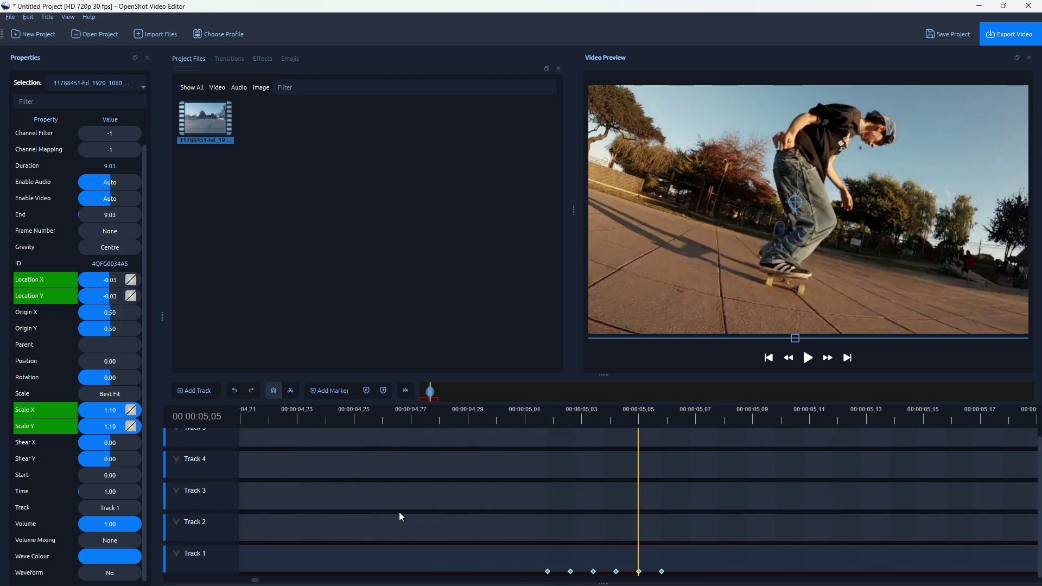
scroll(399, 512, "down", 5, "ctrl")
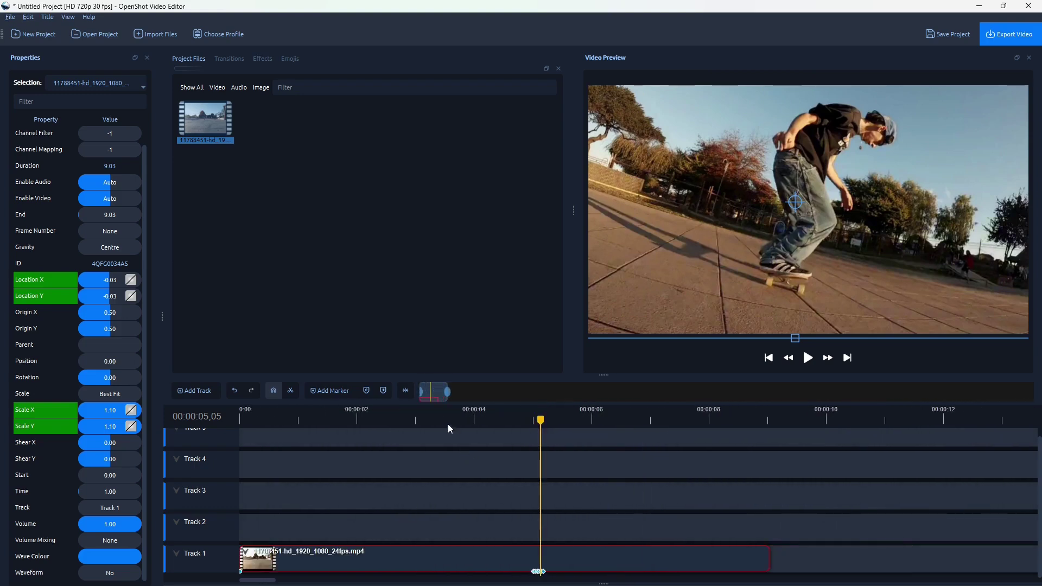
left_click_drag(448, 425, 241, 337)
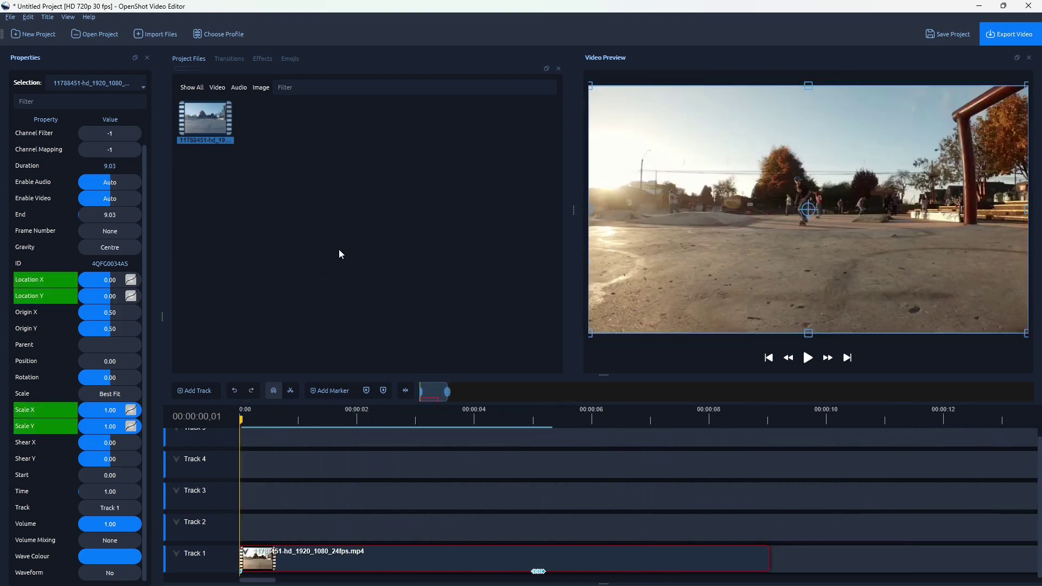
key("space")
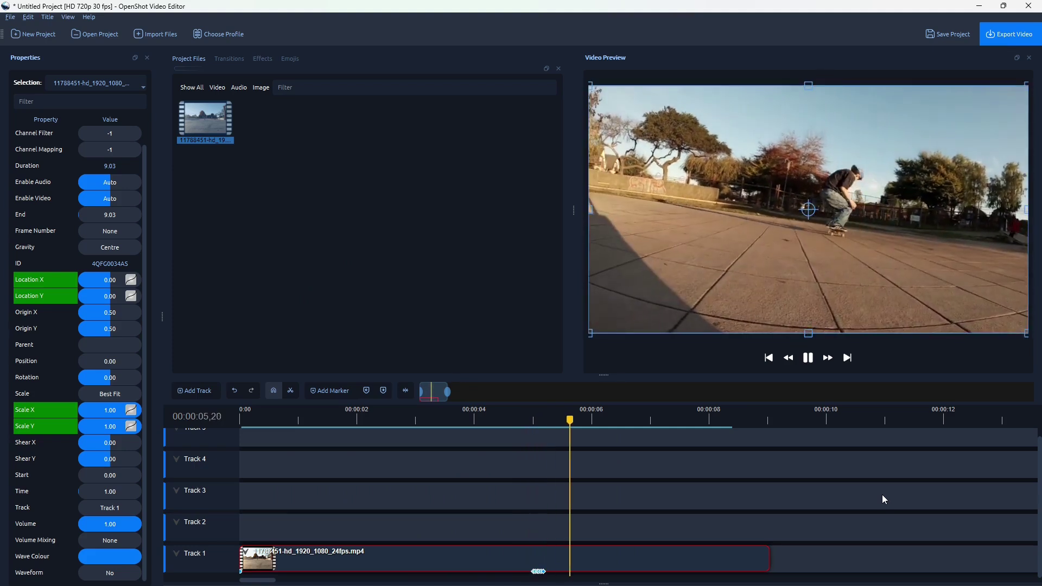
key("space")
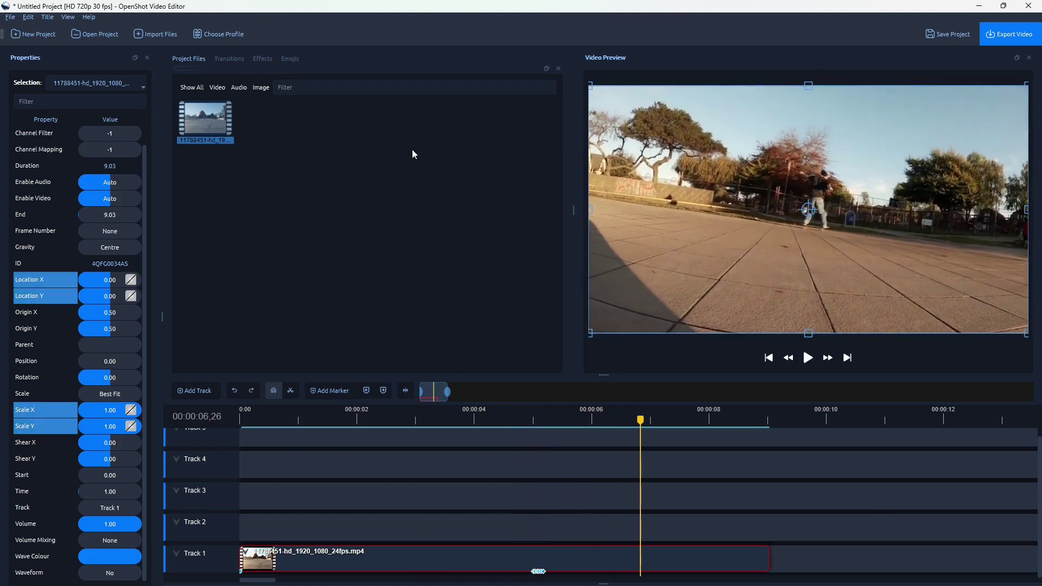